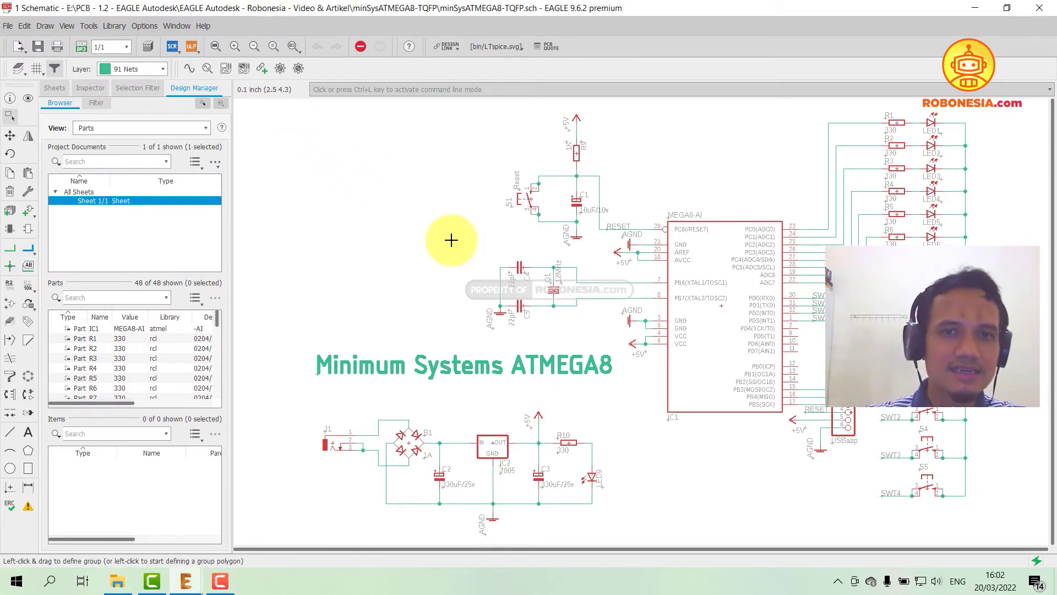
# Compare the minSysATMEGA8-TQFP schematic with its board layout by switching between the two editors, ending on the board.
pyautogui.click(80, 48)
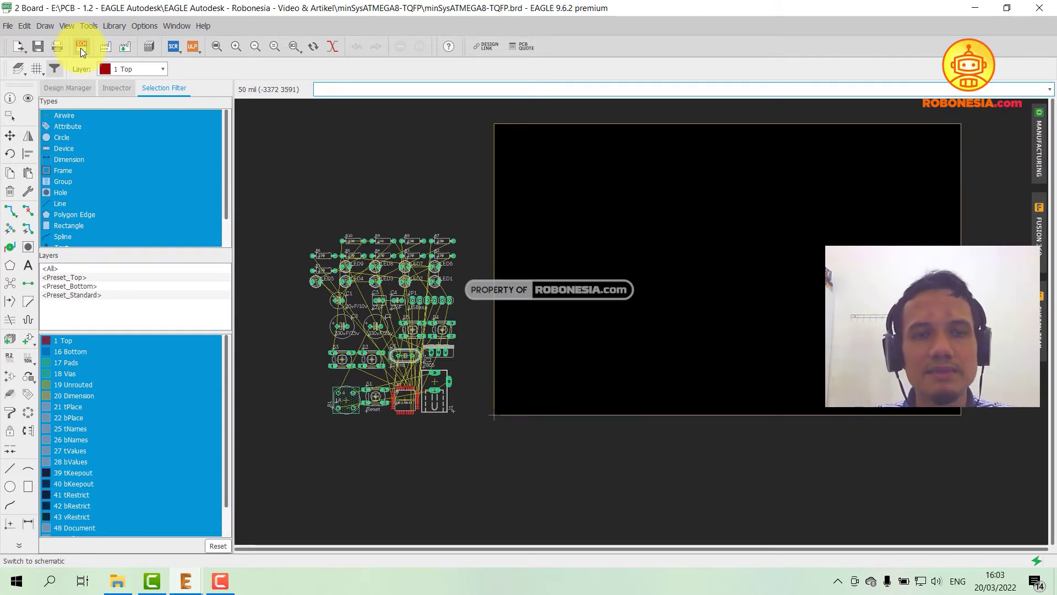
pyautogui.click(80, 48)
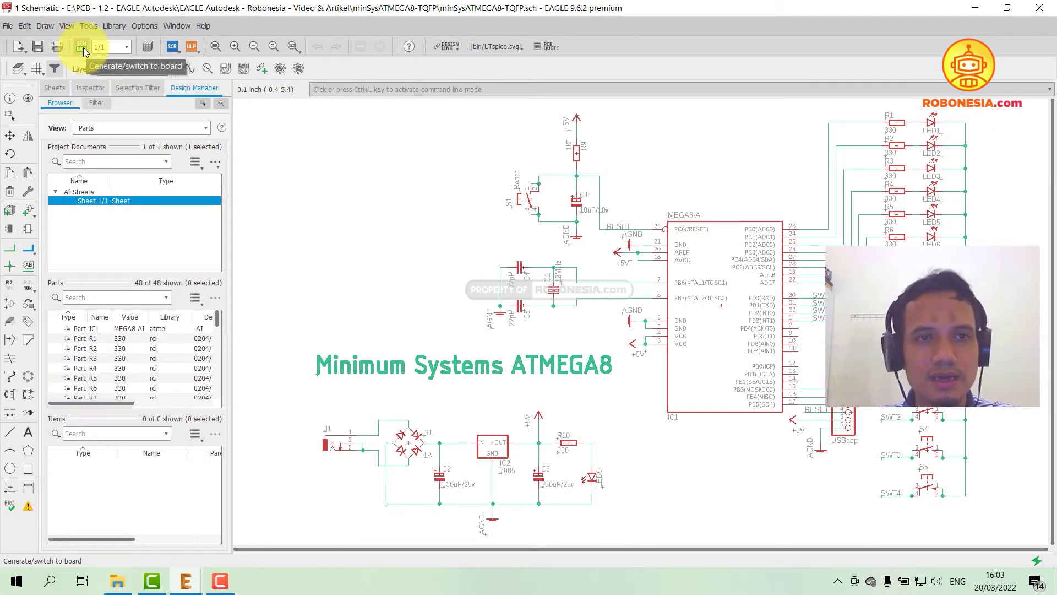
pyautogui.click(82, 48)
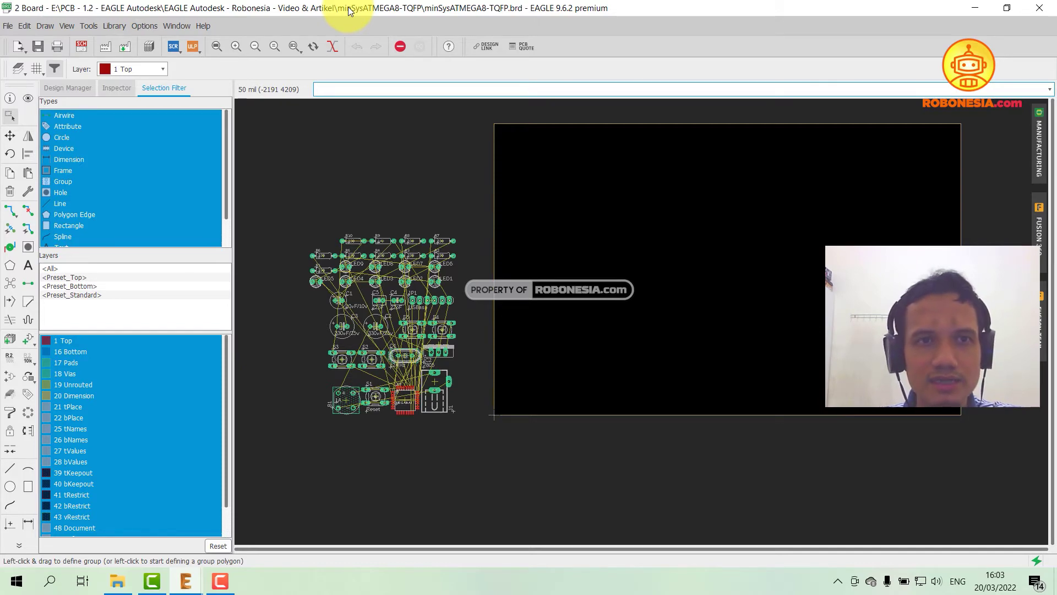
pyautogui.click(83, 46)
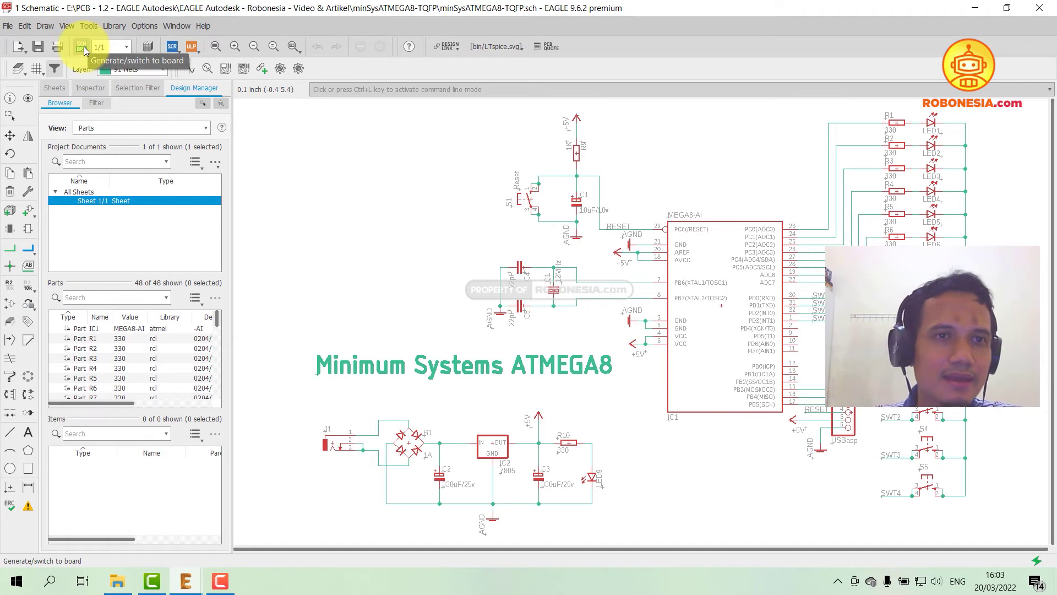
pyautogui.click(83, 47)
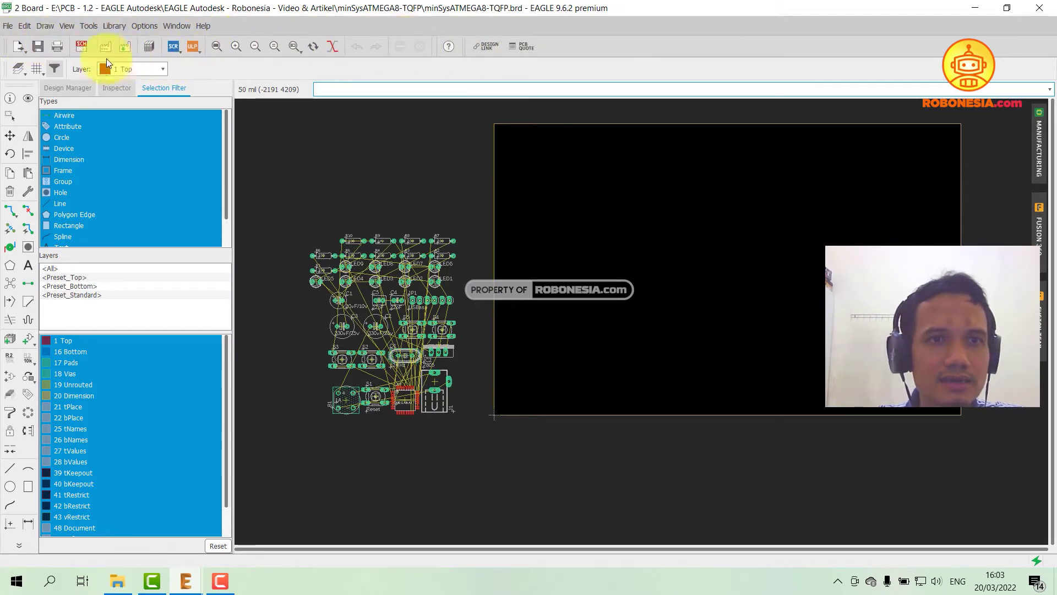
pyautogui.click(81, 48)
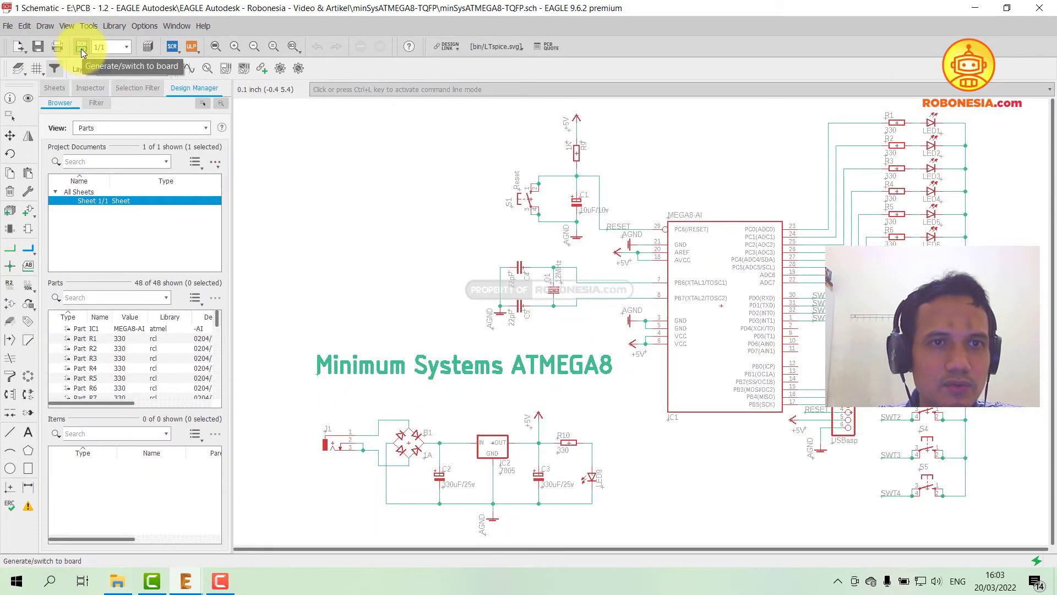
pyautogui.click(81, 48)
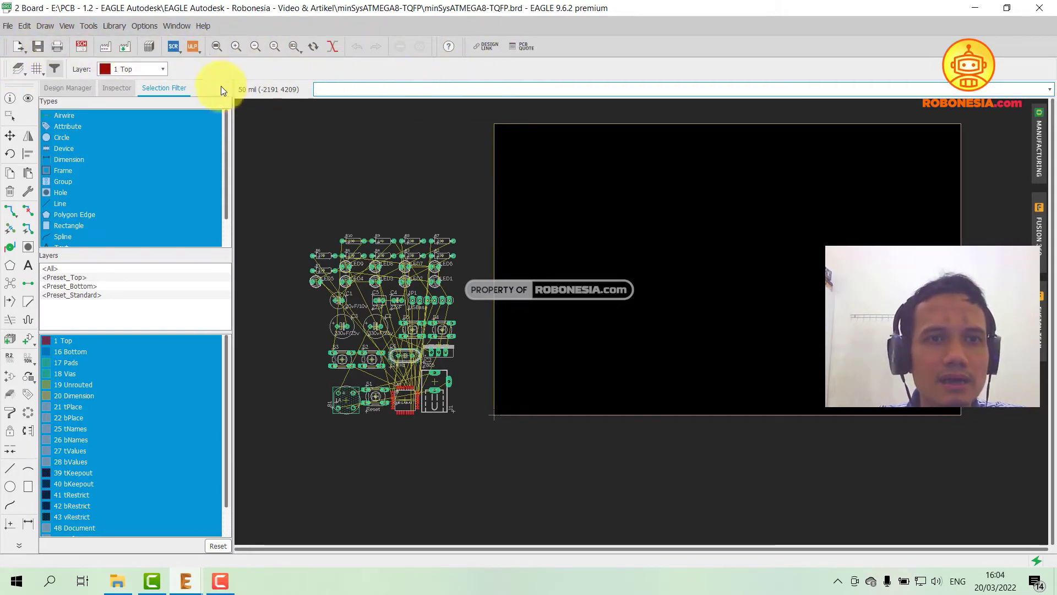
# Examine the board's active-layer choices and the size units offered in the Grid settings.
pyautogui.click(163, 70)
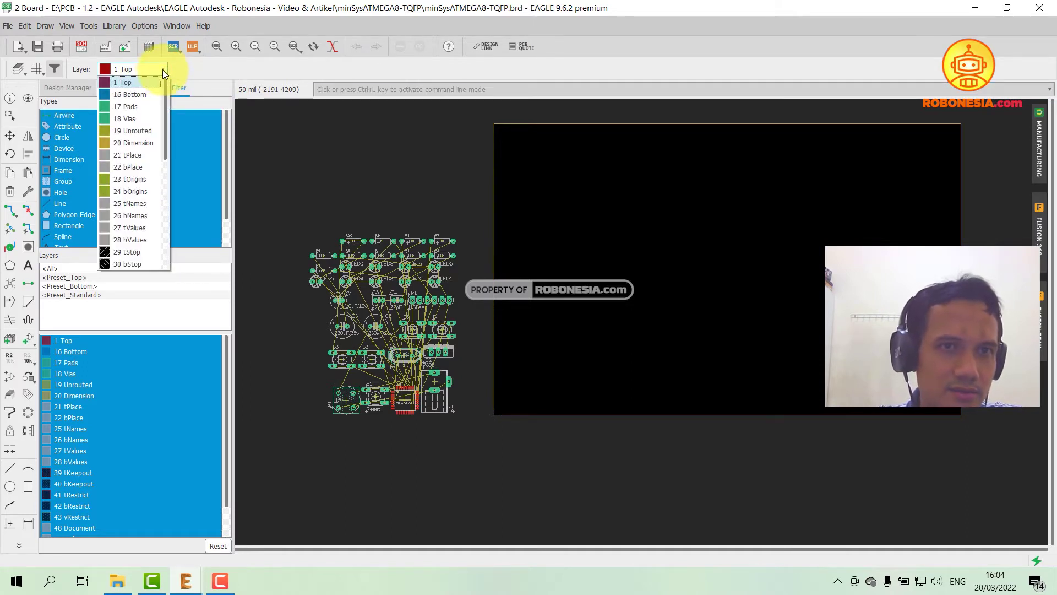
pyautogui.click(186, 69)
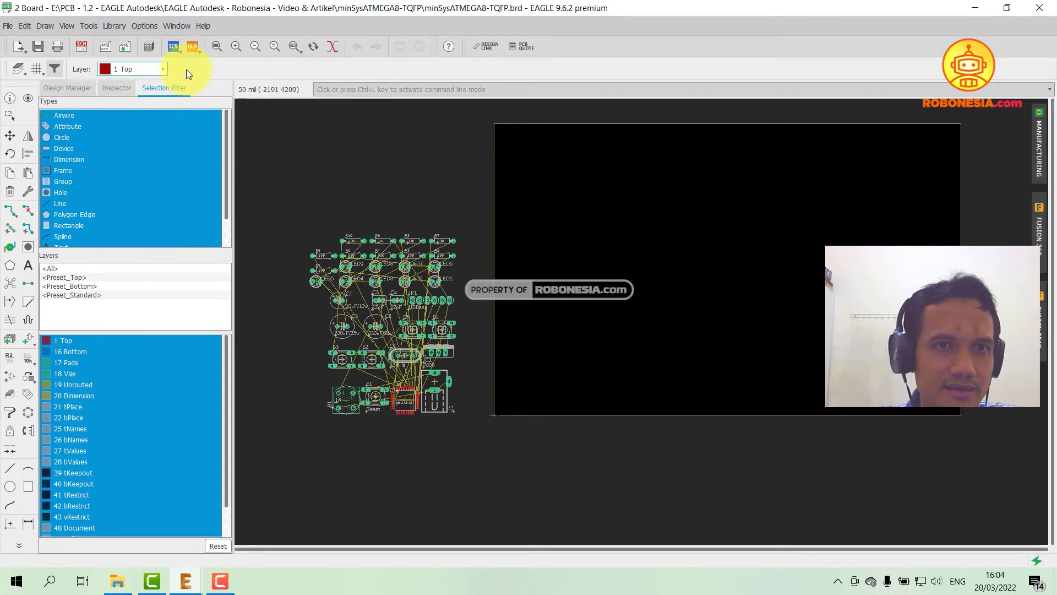
pyautogui.click(35, 69)
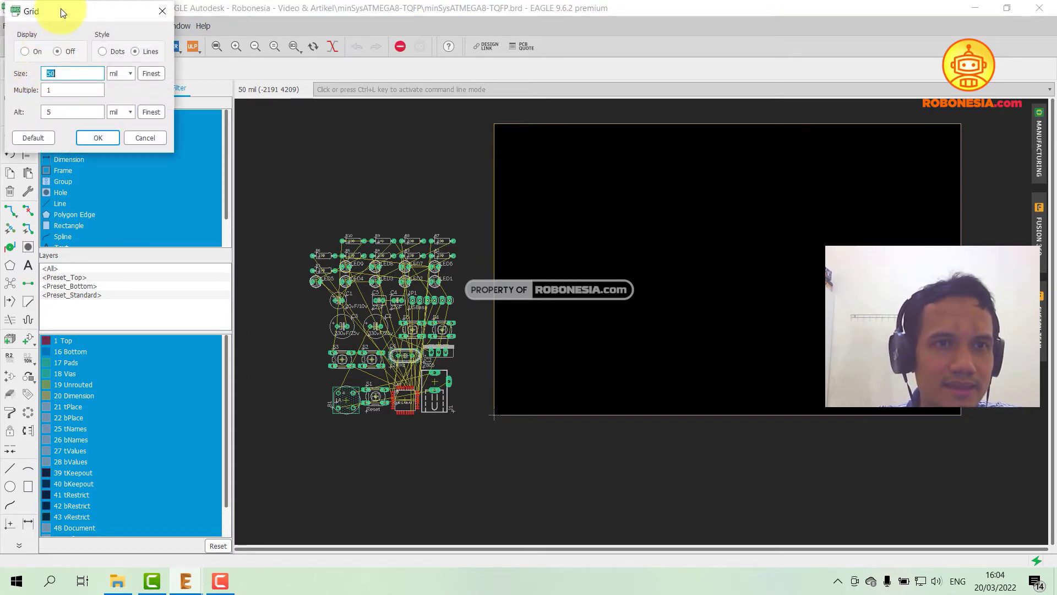
pyautogui.moveTo(62, 12); pyautogui.dragTo(143, 34)
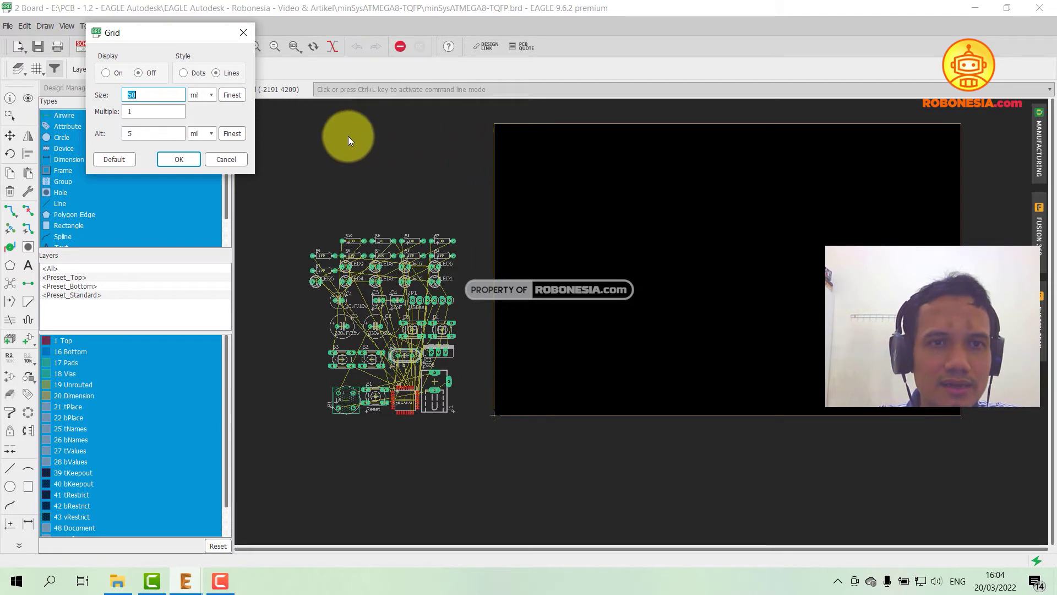
pyautogui.click(210, 96)
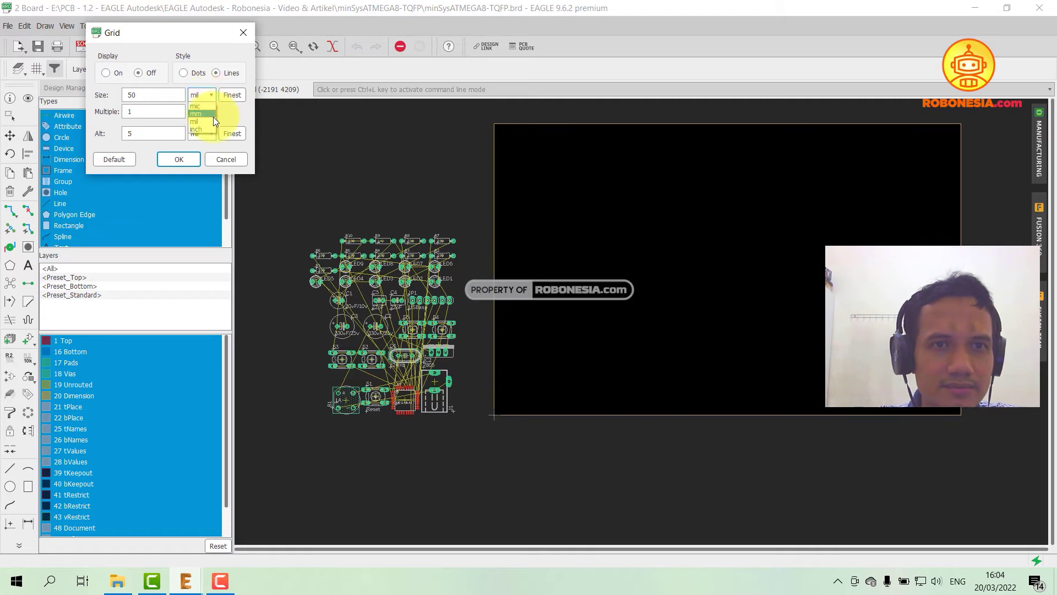
pyautogui.click(229, 111)
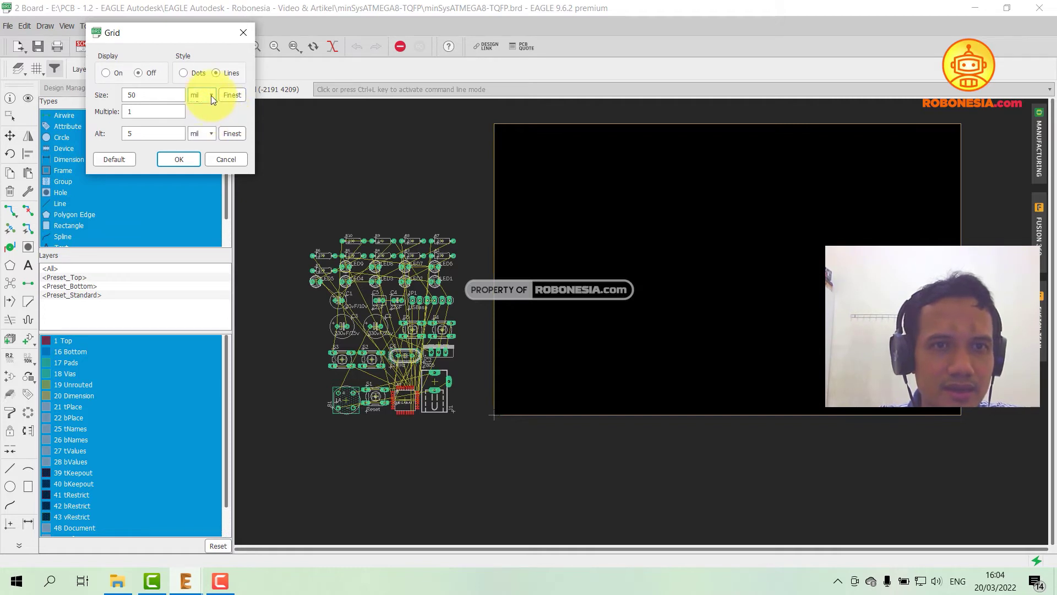
pyautogui.click(211, 96)
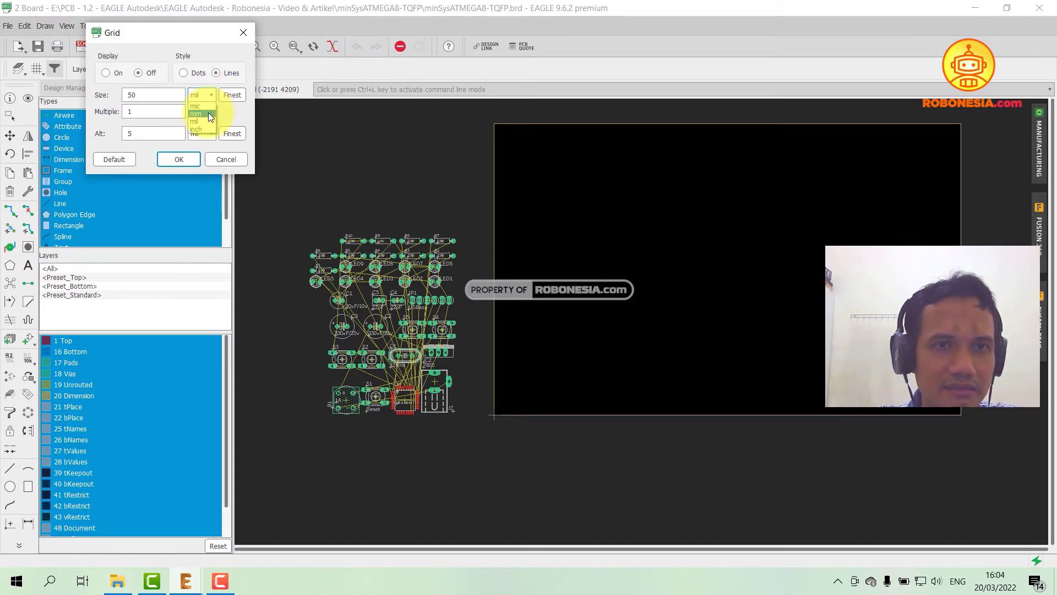
pyautogui.click(230, 112)
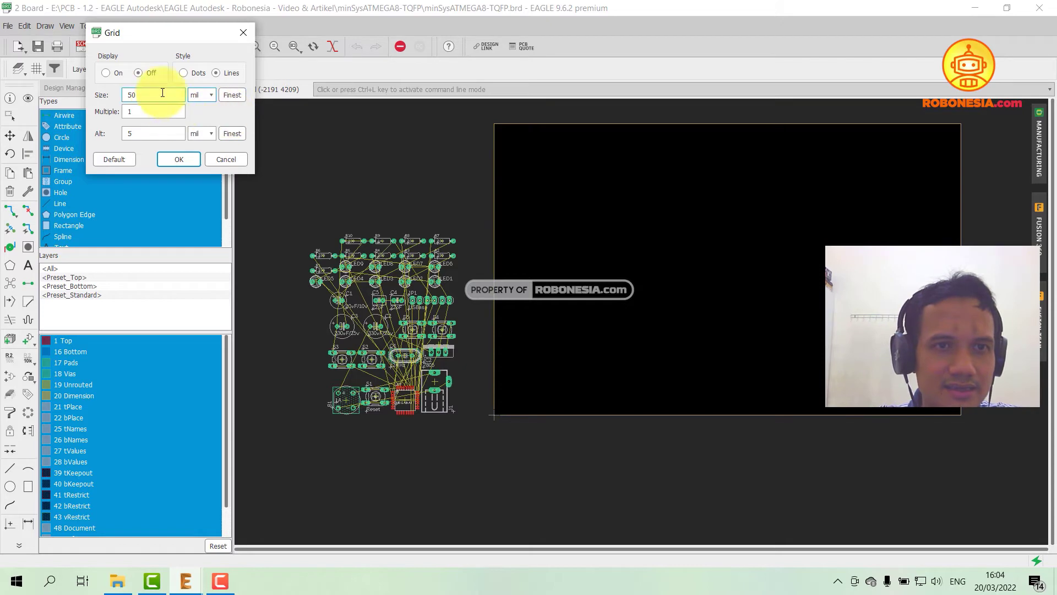
pyautogui.click(217, 159)
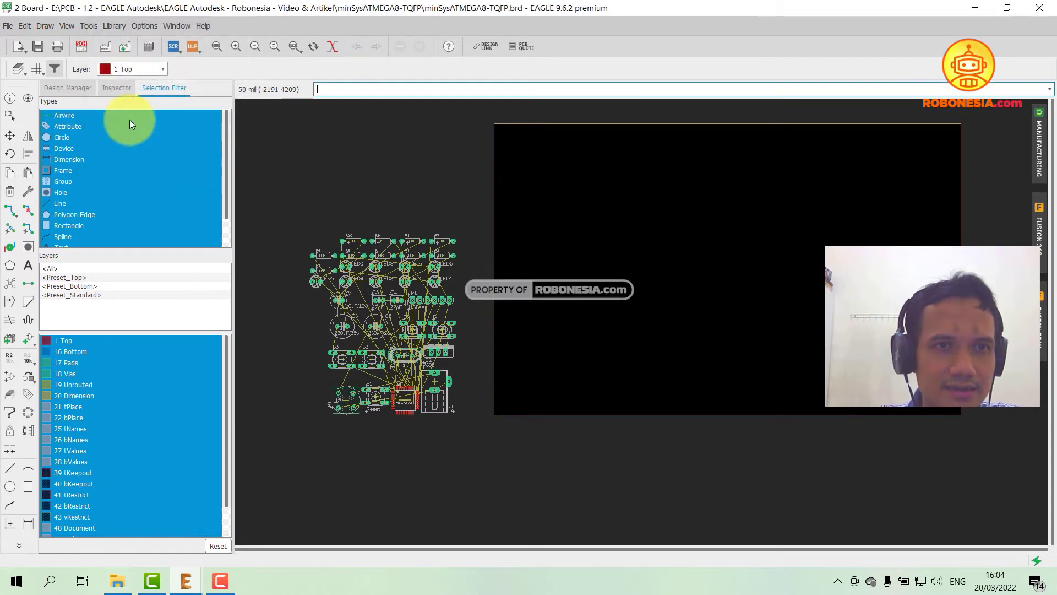
# Review the full list of board layers in the Visible Layers settings.
pyautogui.click(26, 73)
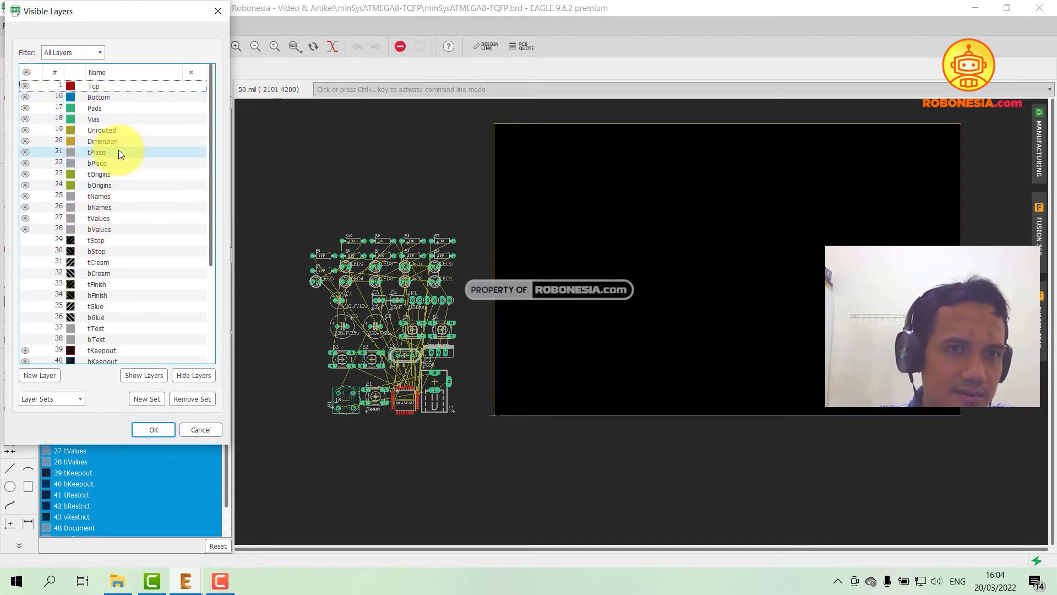
pyautogui.scroll(-2, 117, 149)
pyautogui.scroll(-2, 118, 150)
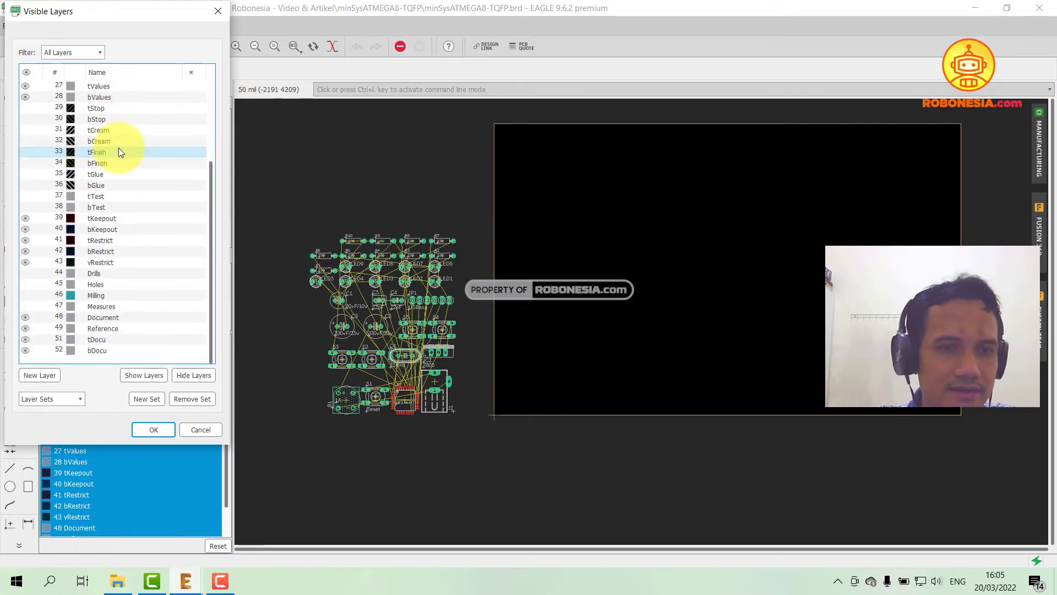
pyautogui.scroll(4, 118, 147)
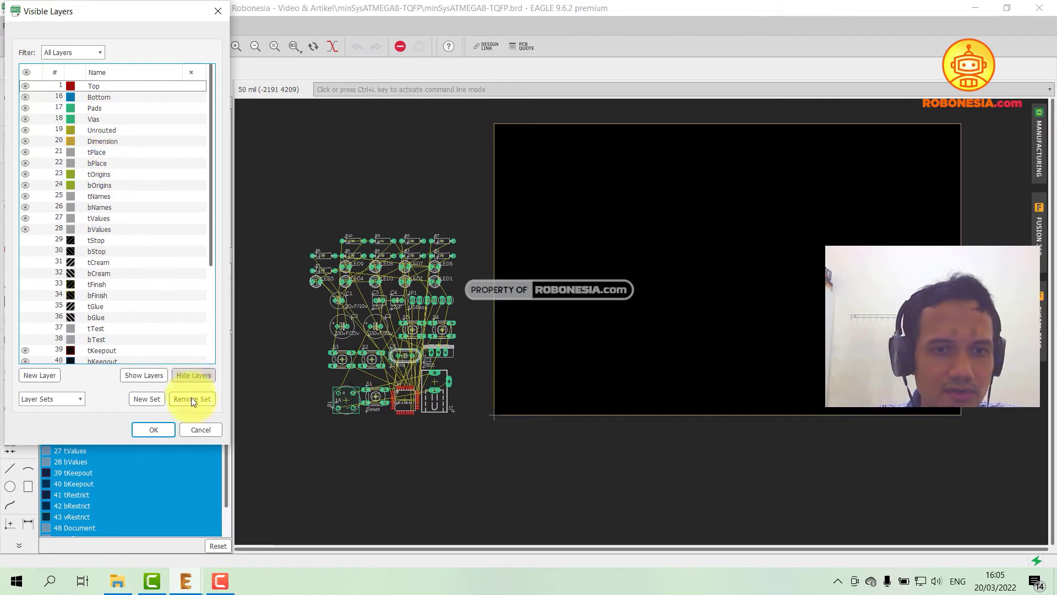
pyautogui.click(194, 430)
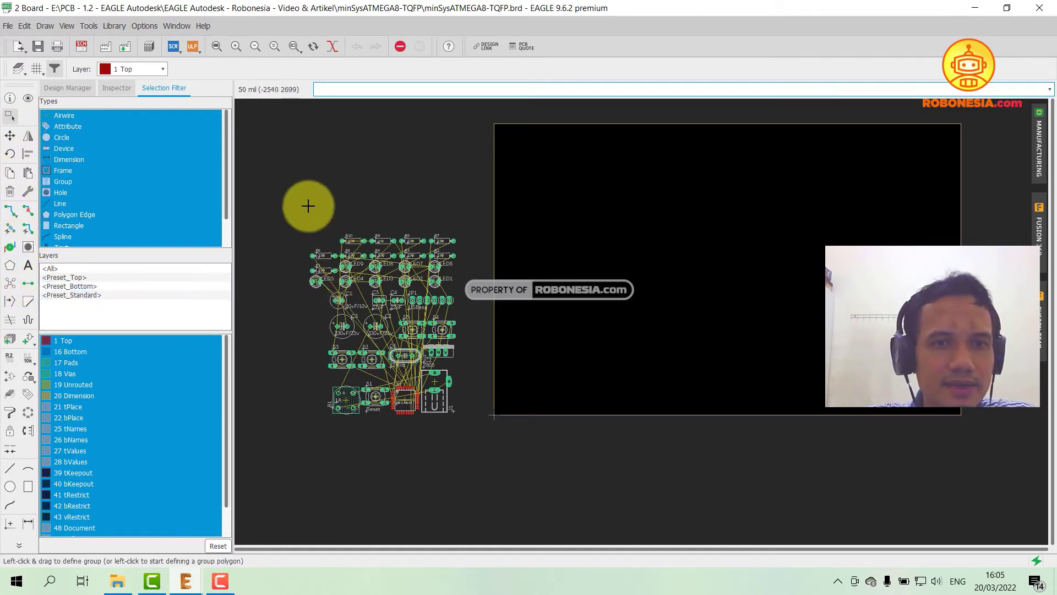
# Pick up resistor R10's value label with the Move tool and put it back inside the resistor outline.
pyautogui.click(10, 100)
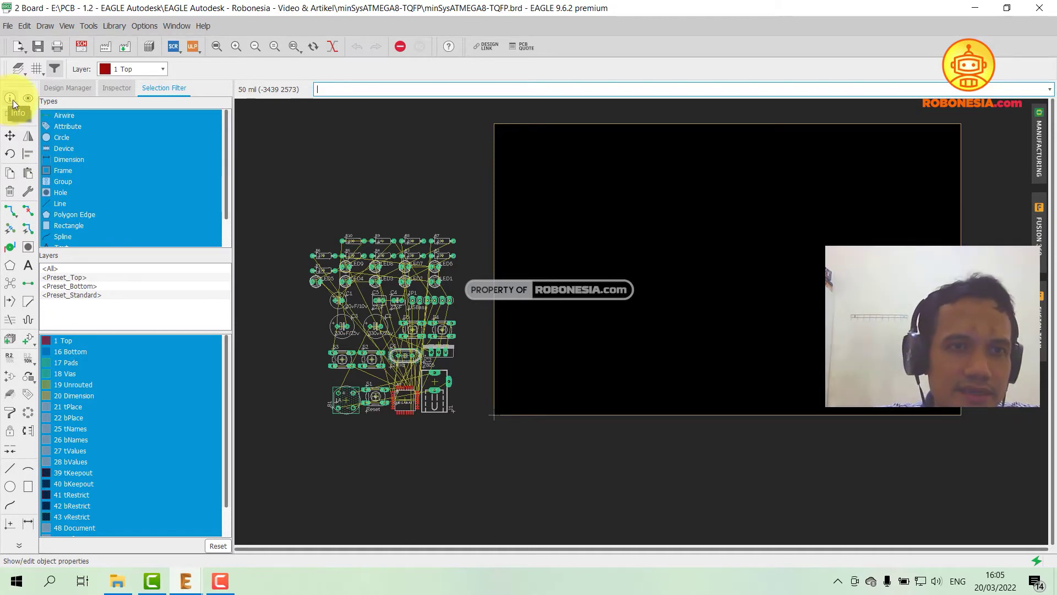
pyautogui.click(11, 137)
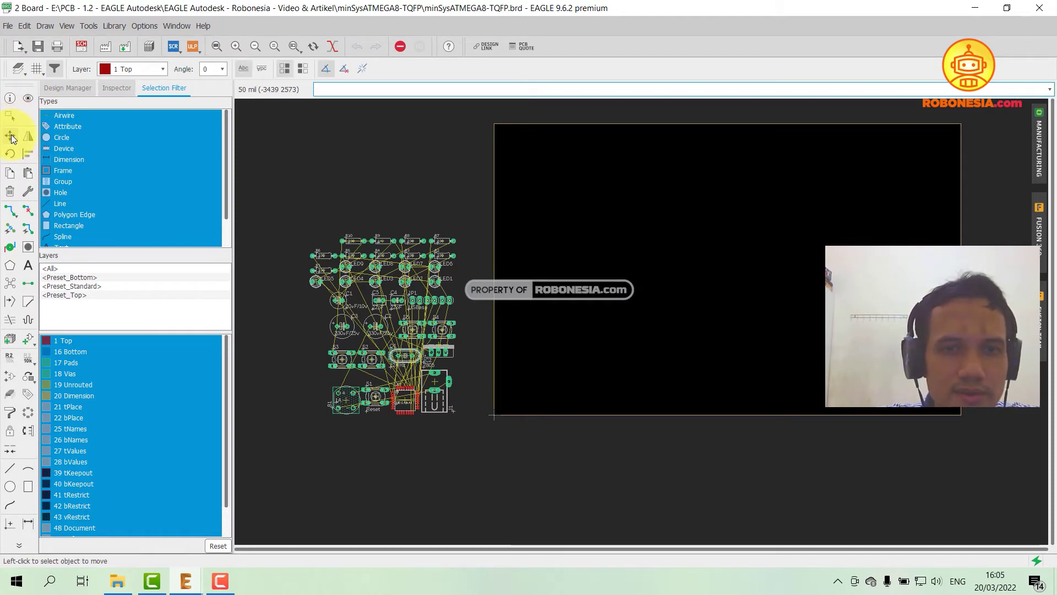
pyautogui.click(348, 239)
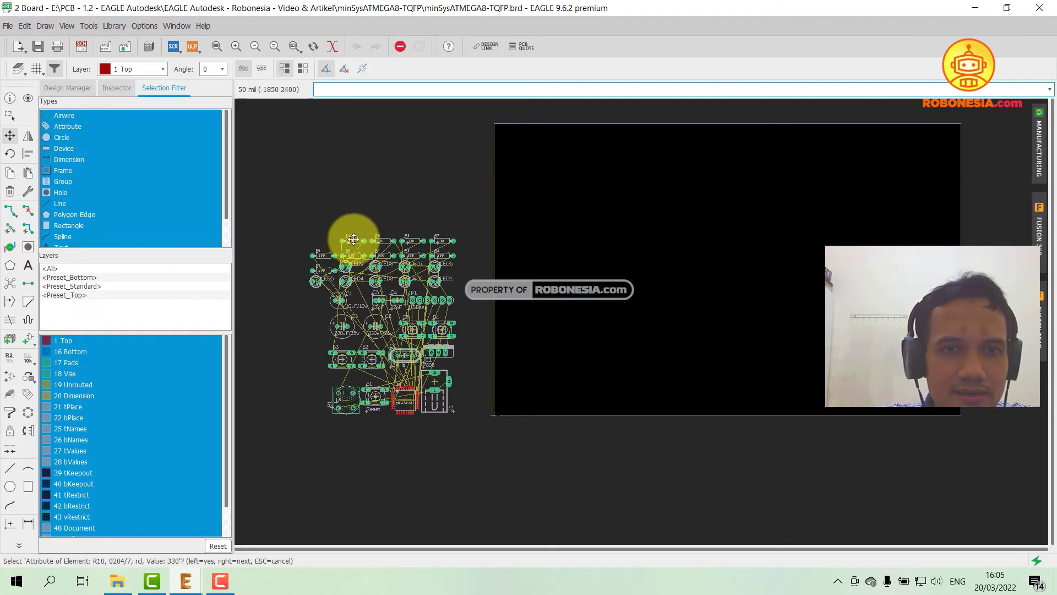
pyautogui.click(353, 239)
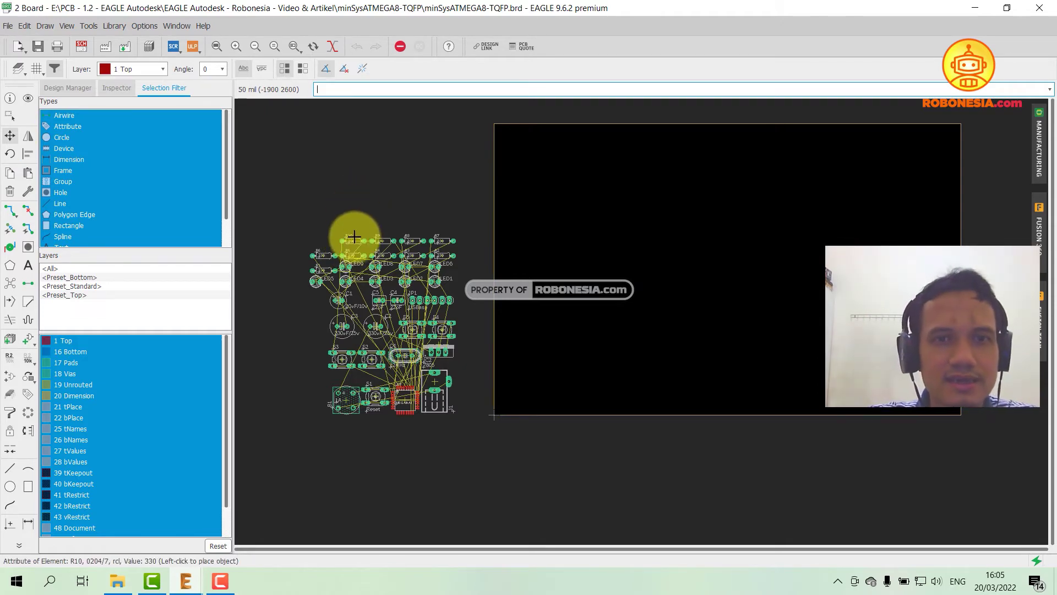
pyautogui.scroll(6, 354, 237)
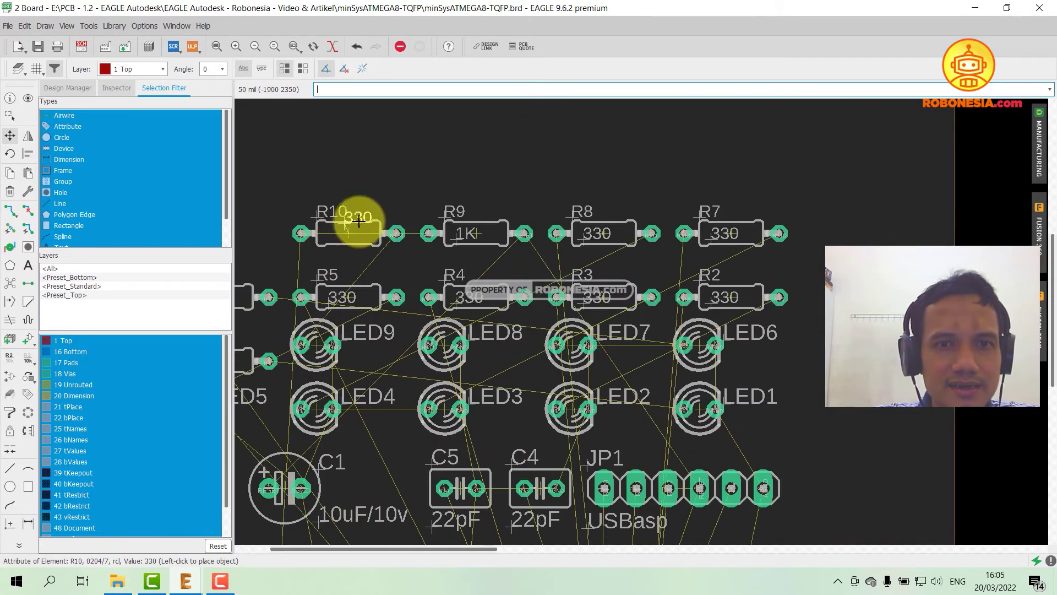
pyautogui.click(343, 229)
pyautogui.scroll(2, 440, 232)
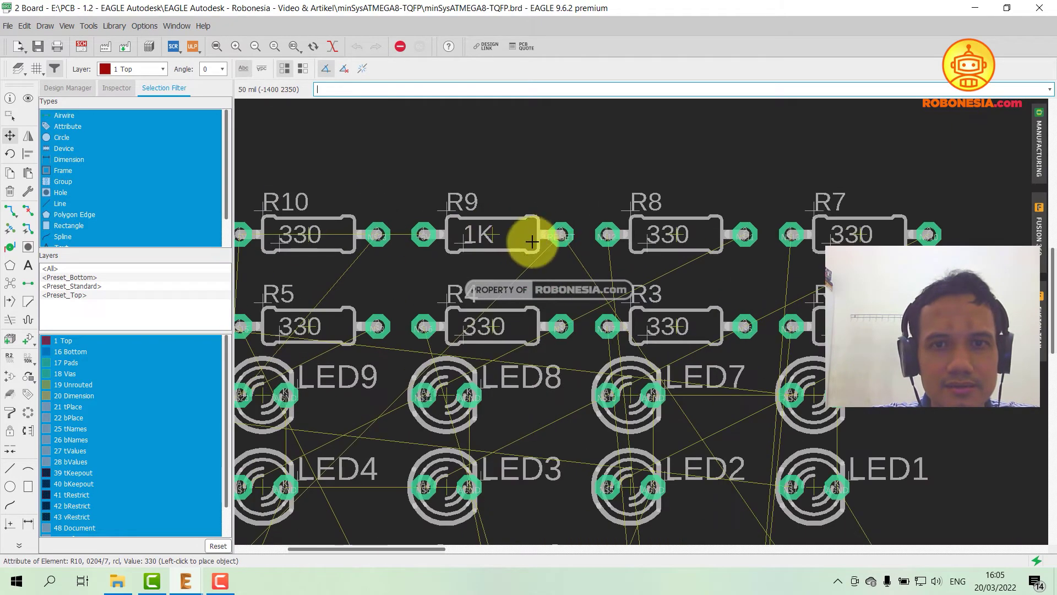
# Move resistor R9 straight up, out of its row, to the empty area above the other resistors.
pyautogui.scroll(-2, 501, 230)
pyautogui.click(502, 229)
pyautogui.scroll(-3, 500, 212)
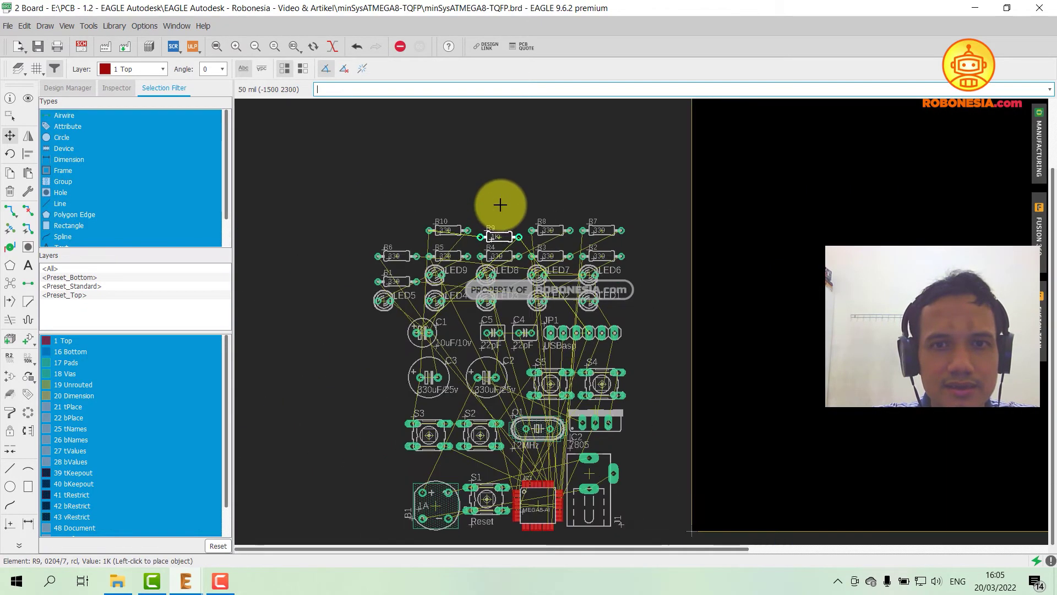
pyautogui.click(498, 180)
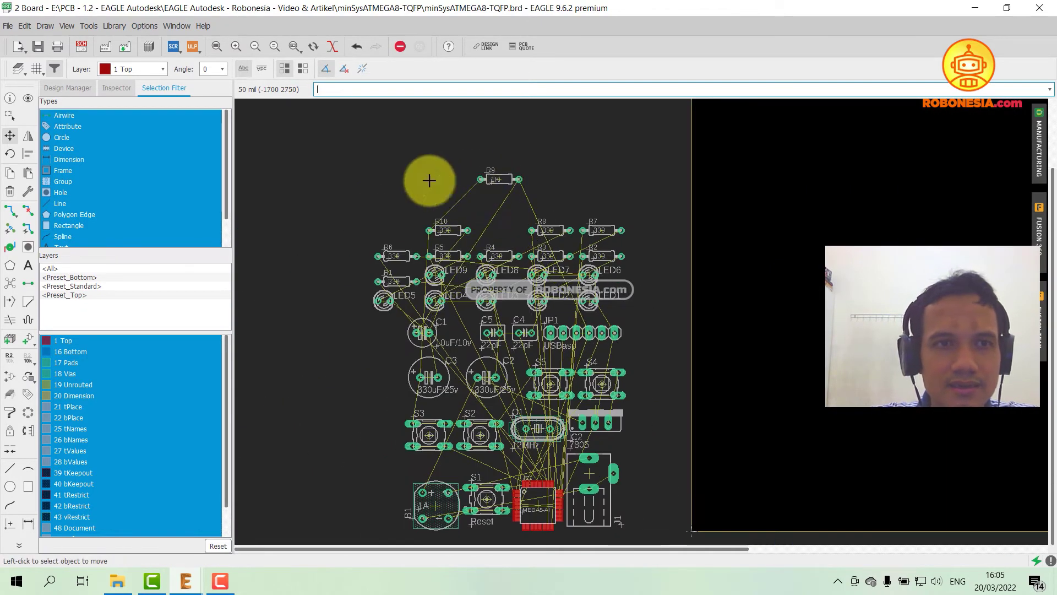
# Examine the pads of resistors R6 and R1 up close, the overall board layout, and the matching schematic.
pyautogui.click(27, 139)
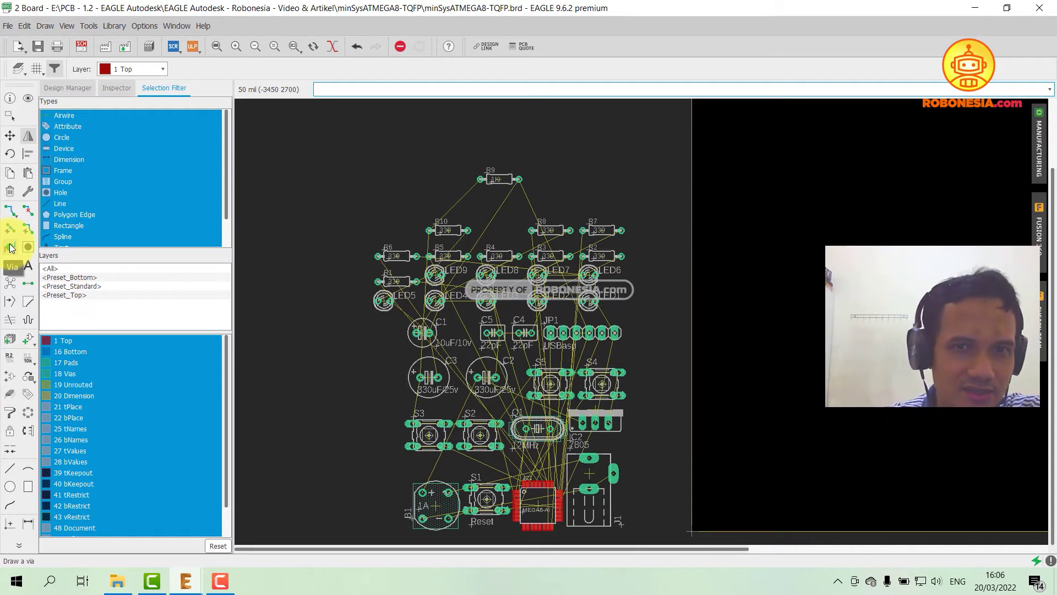
pyautogui.scroll(5, 377, 263)
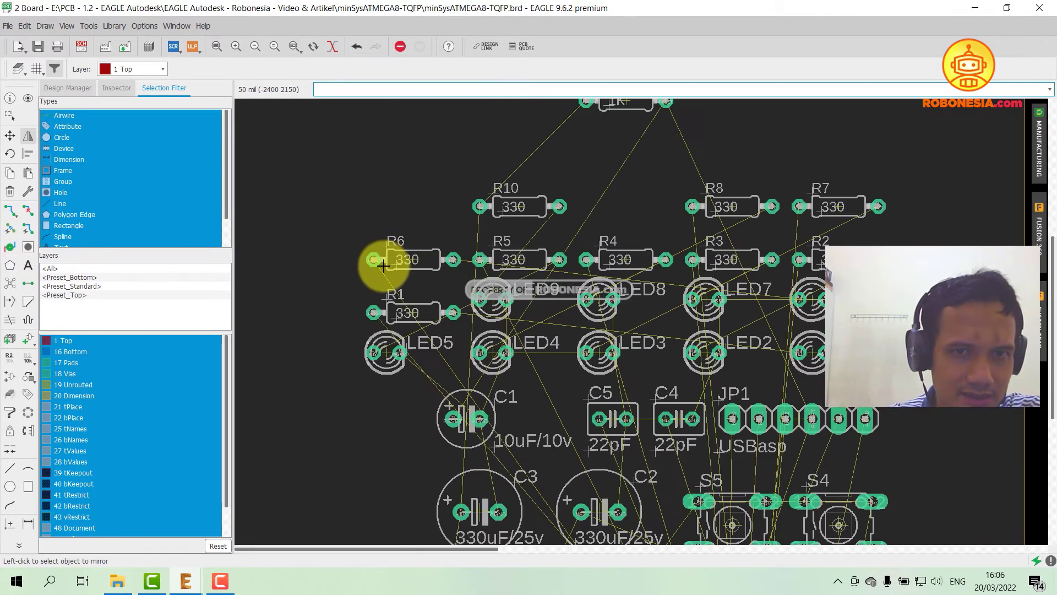
pyautogui.scroll(2, 376, 266)
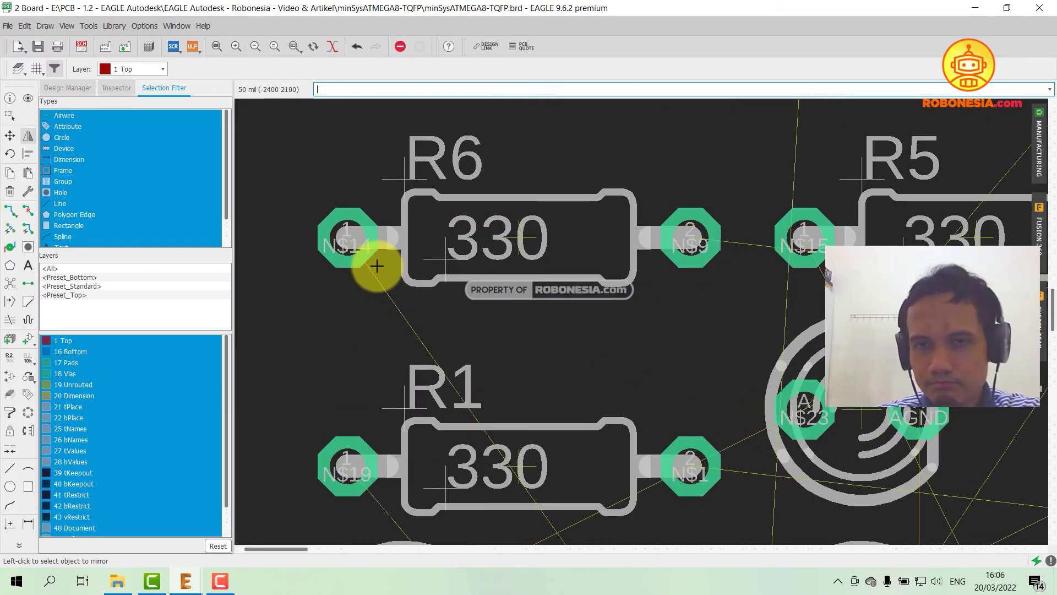
pyautogui.click(29, 248)
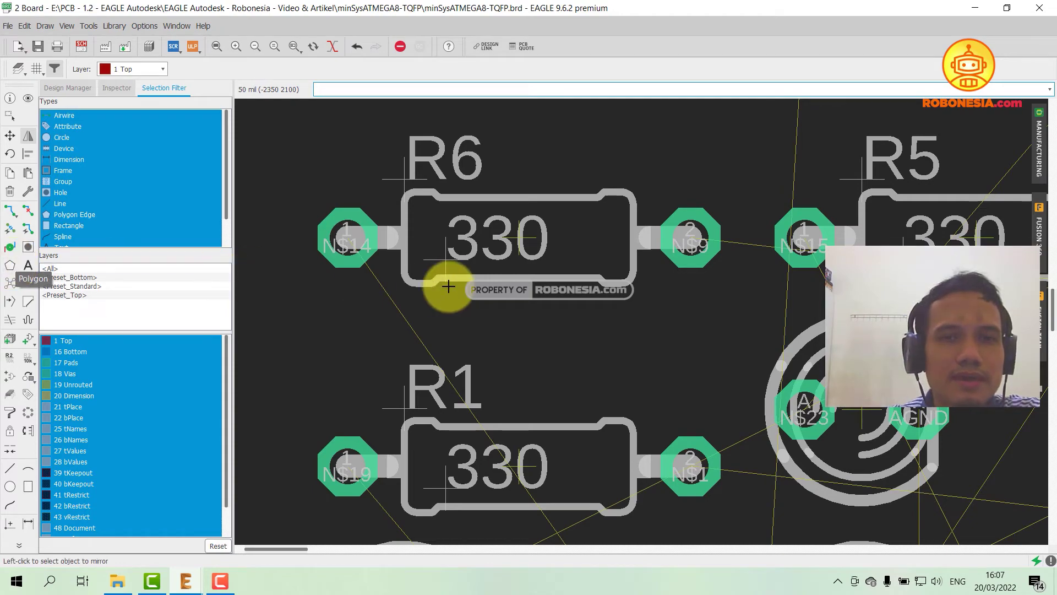
pyautogui.scroll(-10, 401, 255)
pyautogui.scroll(-3, 384, 263)
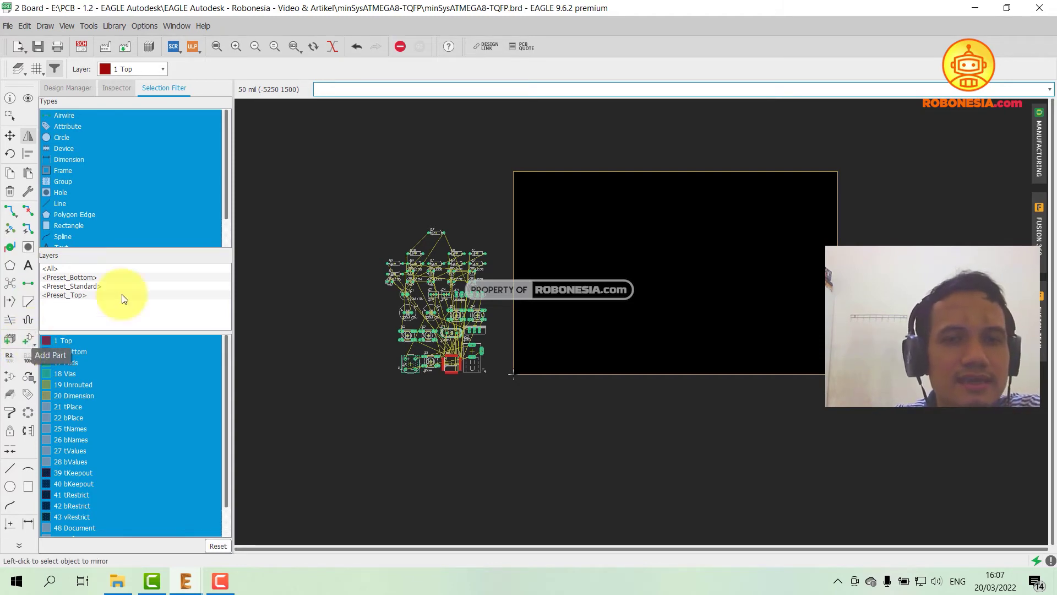
pyautogui.scroll(3, 423, 298)
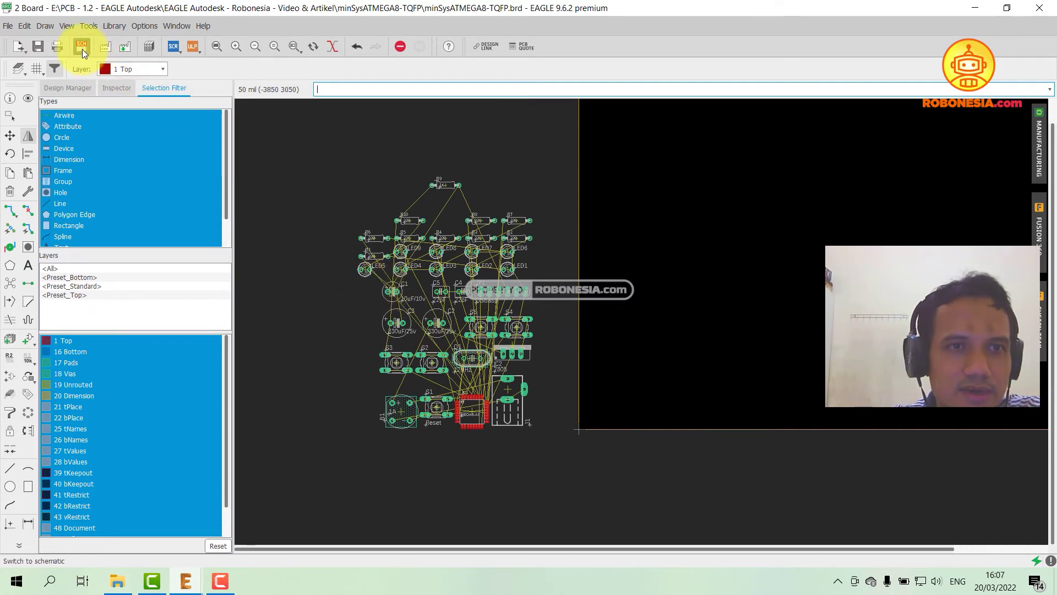
pyautogui.click(82, 48)
pyautogui.click(81, 49)
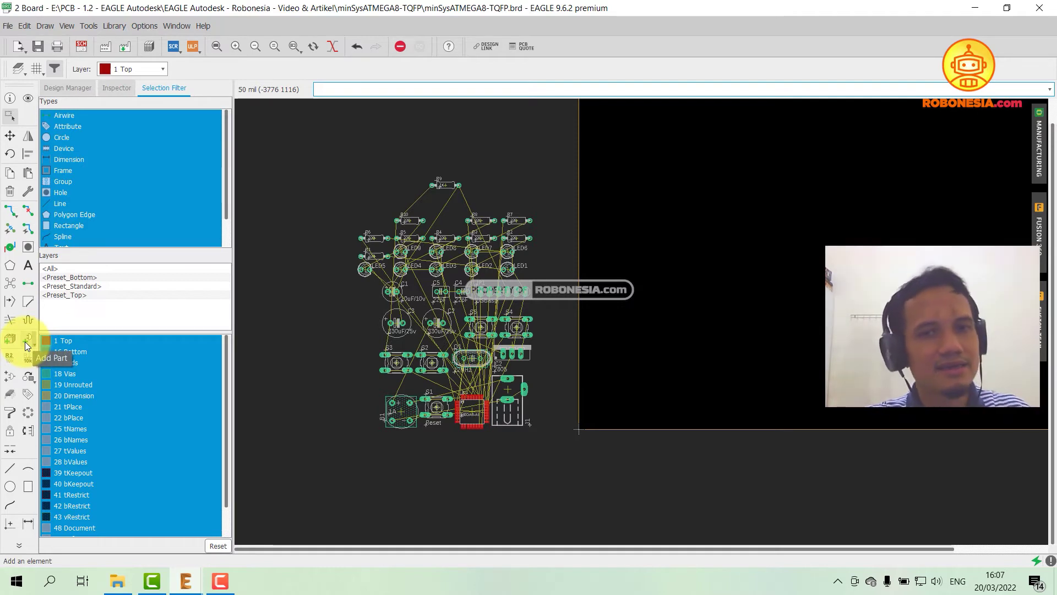
# Examine the unplaced components outside the board outline up close, including resistor R9 and its airwires to the other parts.
pyautogui.click(10, 339)
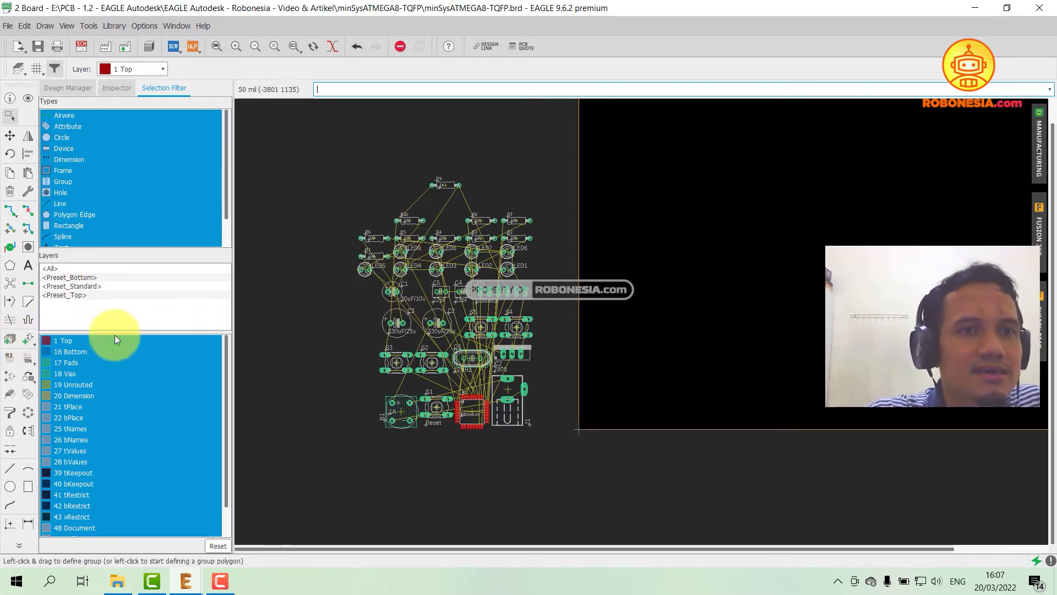
pyautogui.click(12, 180)
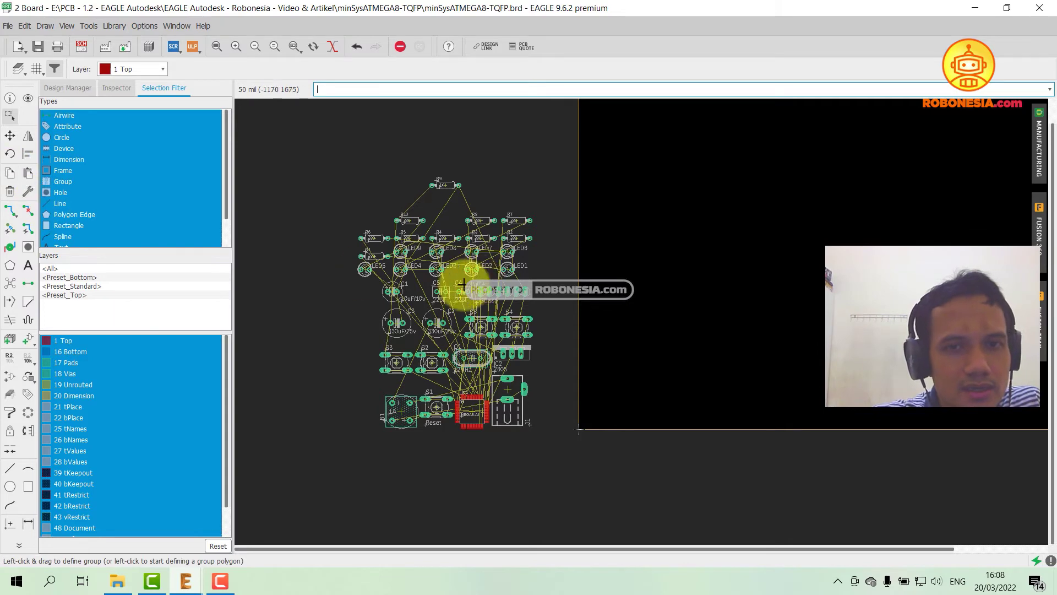
pyautogui.scroll(-1, 378, 309)
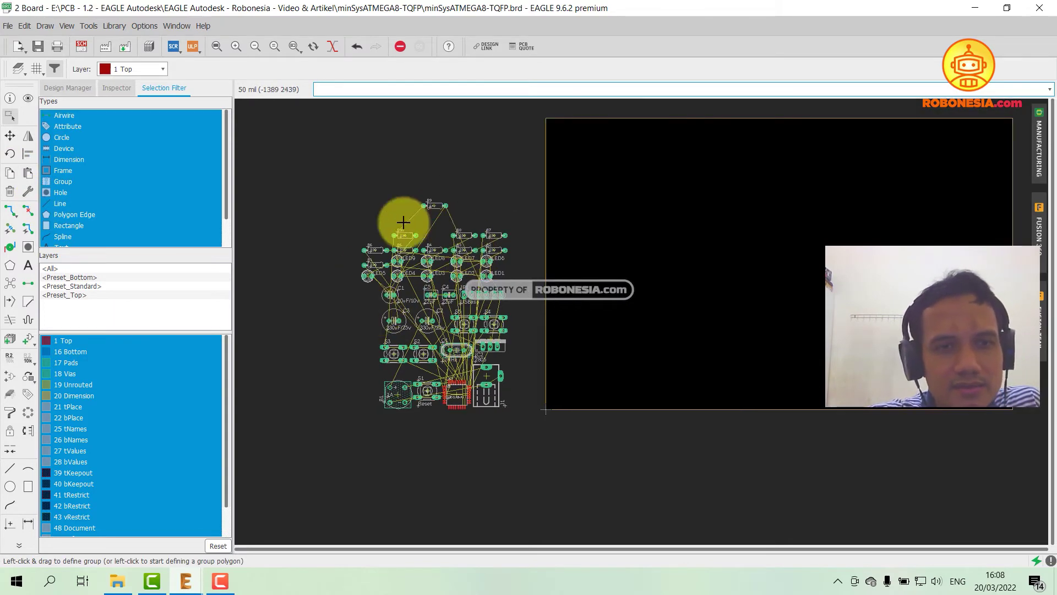
pyautogui.scroll(2, 441, 200)
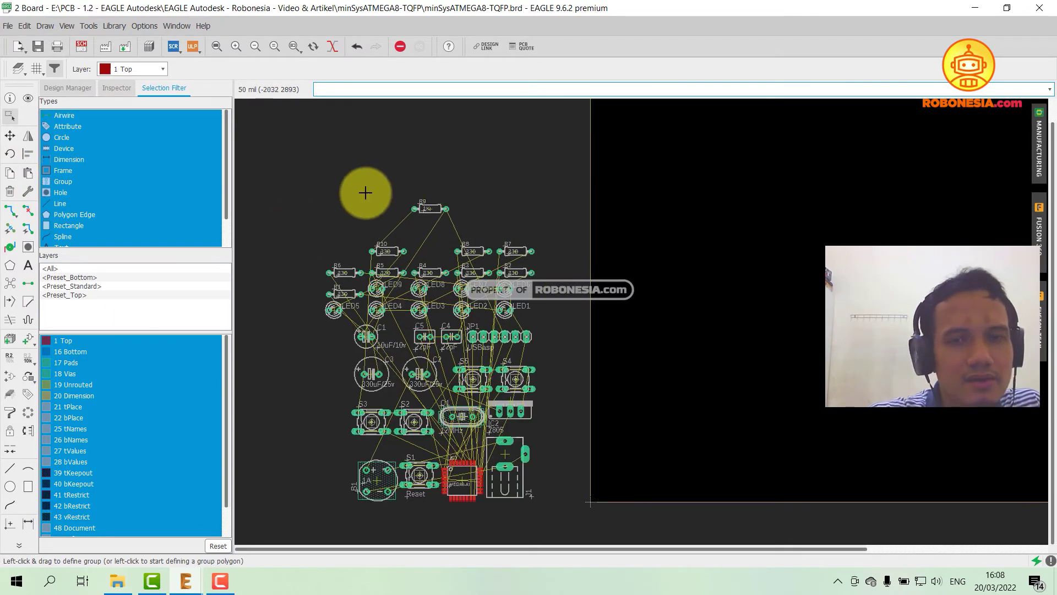
pyautogui.scroll(-2, 368, 191)
pyautogui.scroll(1, 417, 249)
pyautogui.scroll(1, 415, 249)
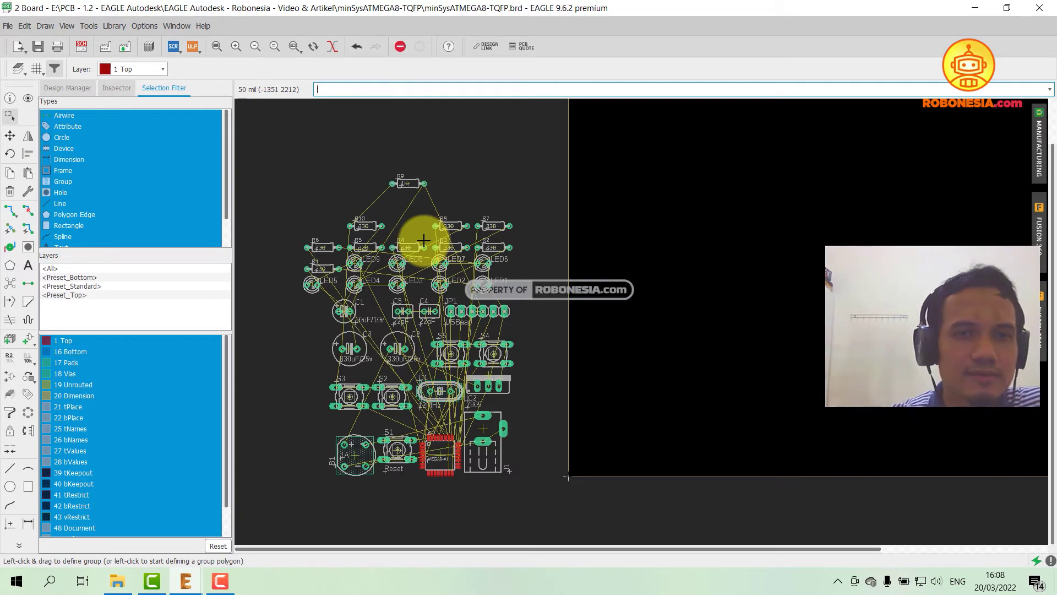
pyautogui.scroll(3, 427, 189)
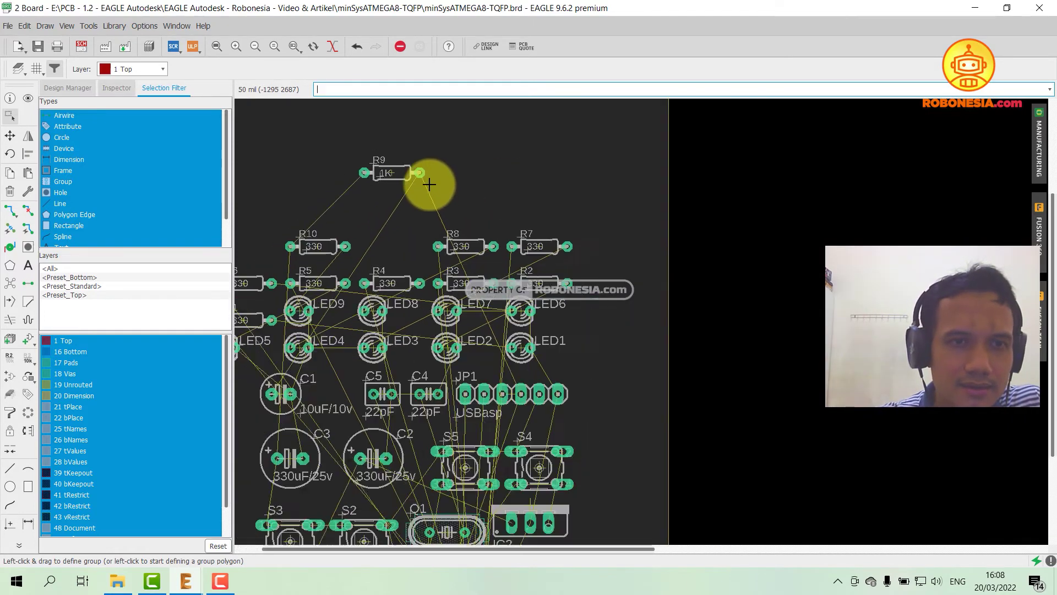
pyautogui.scroll(-3, 427, 182)
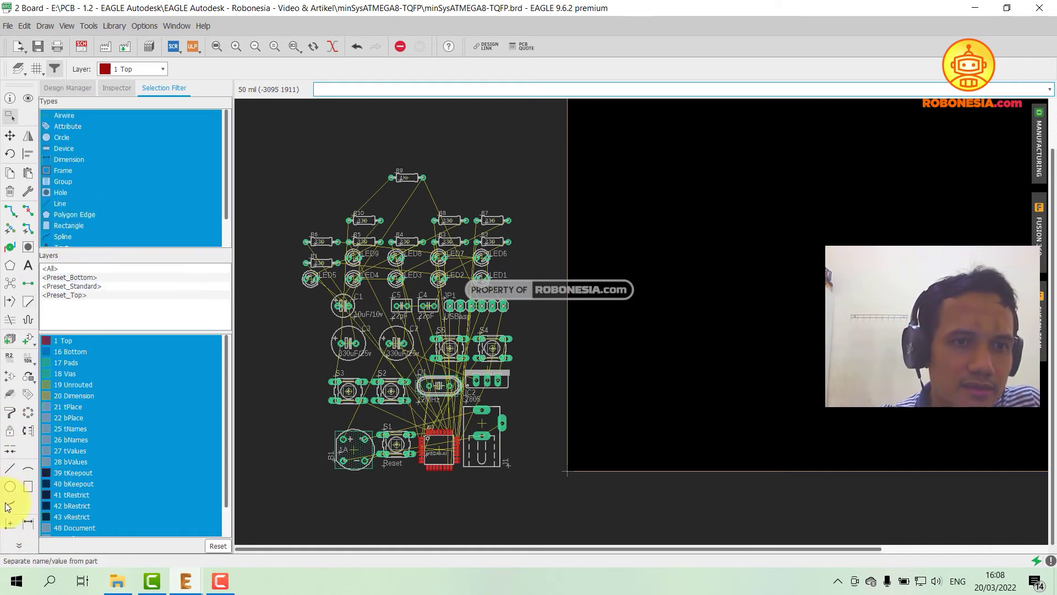
pyautogui.click(21, 543)
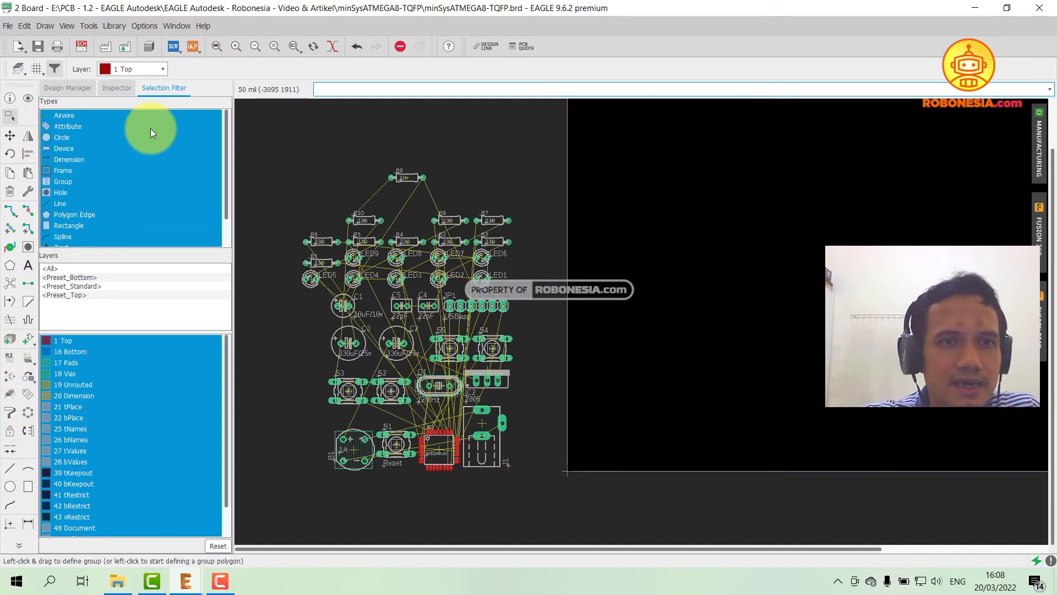
pyautogui.moveTo(227, 154); pyautogui.dragTo(230, 201)
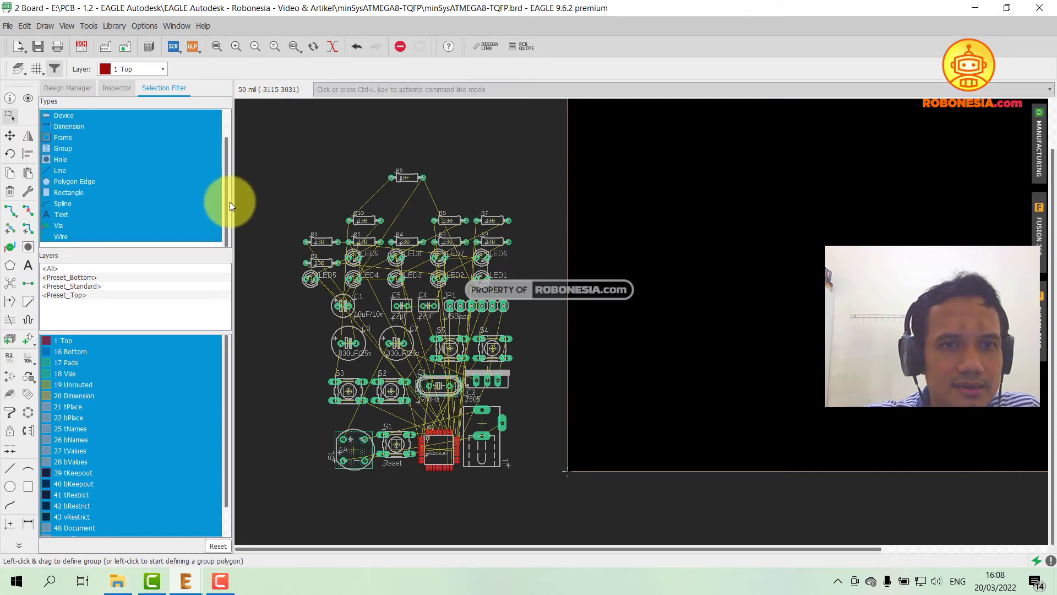
pyautogui.click(117, 89)
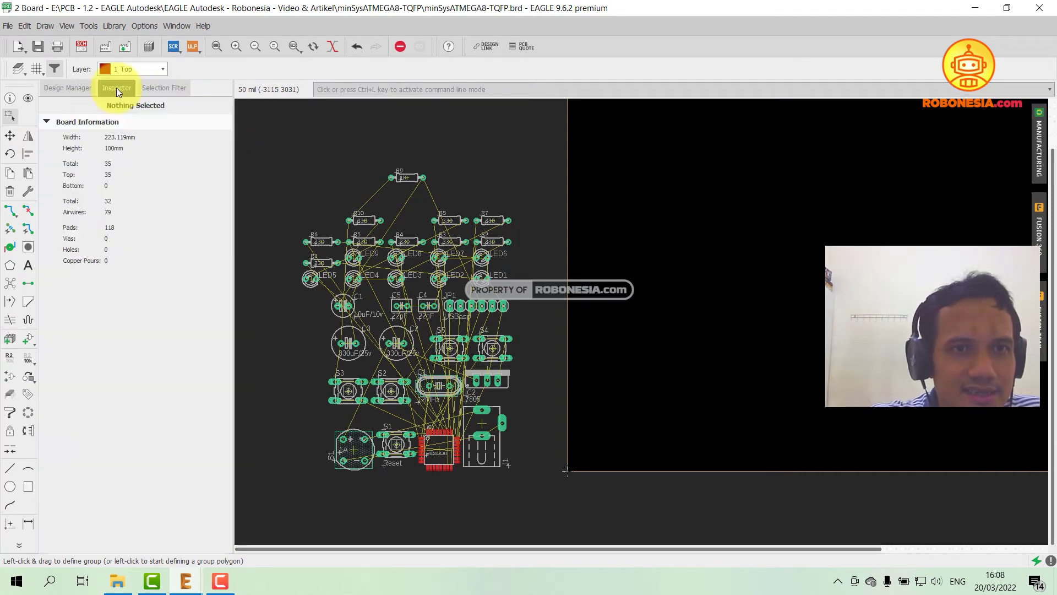
pyautogui.click(62, 88)
pyautogui.click(128, 86)
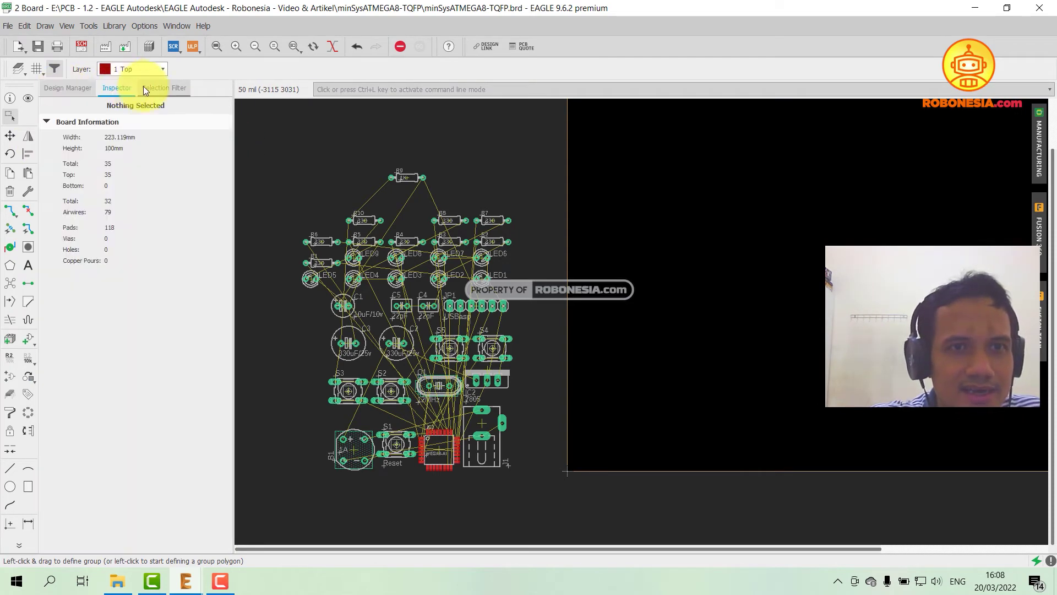
pyautogui.click(144, 87)
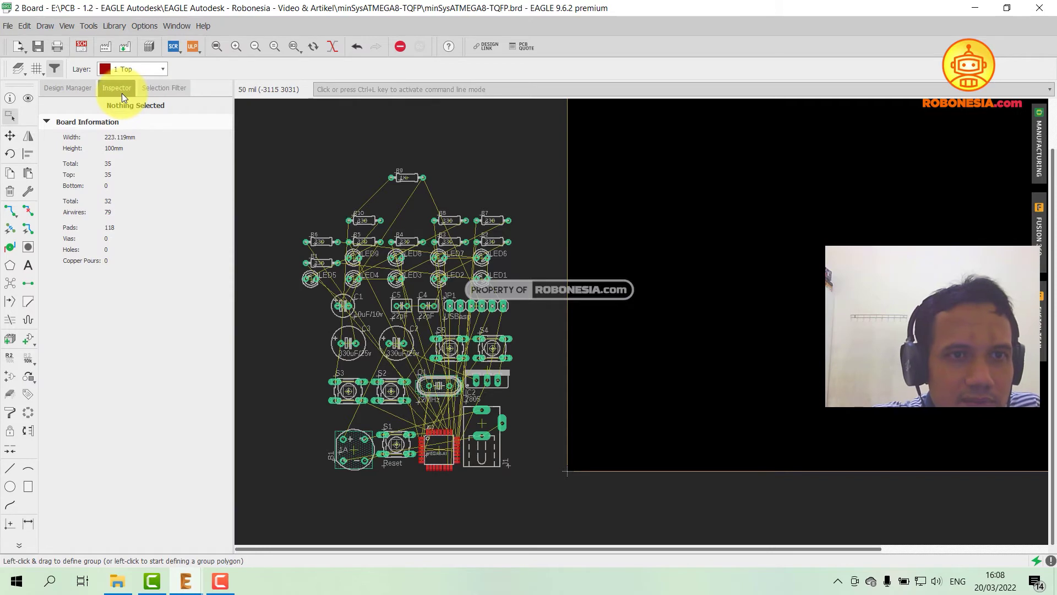
pyautogui.click(79, 95)
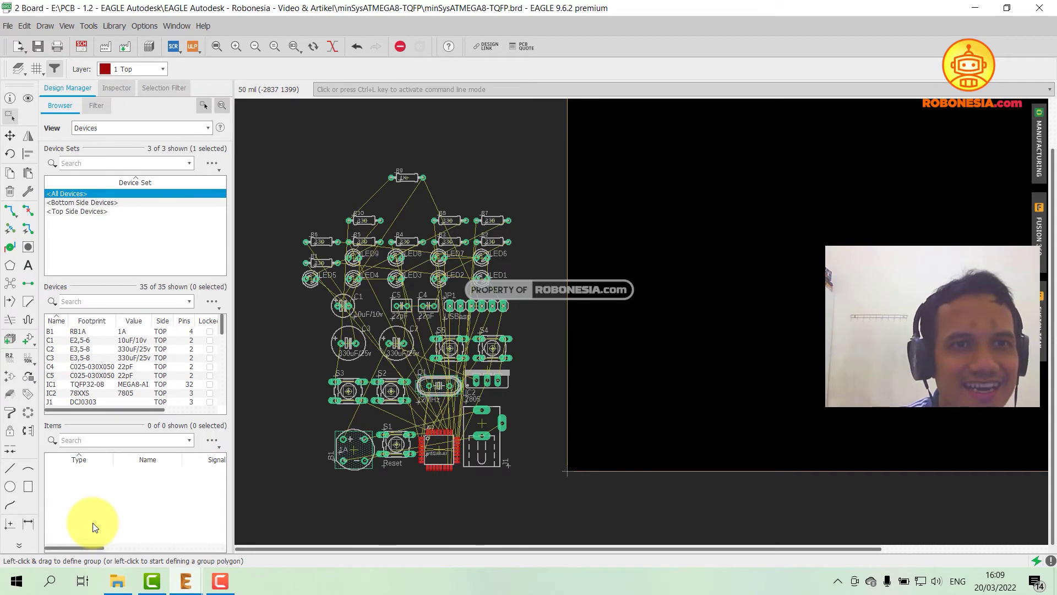
pyautogui.click(96, 106)
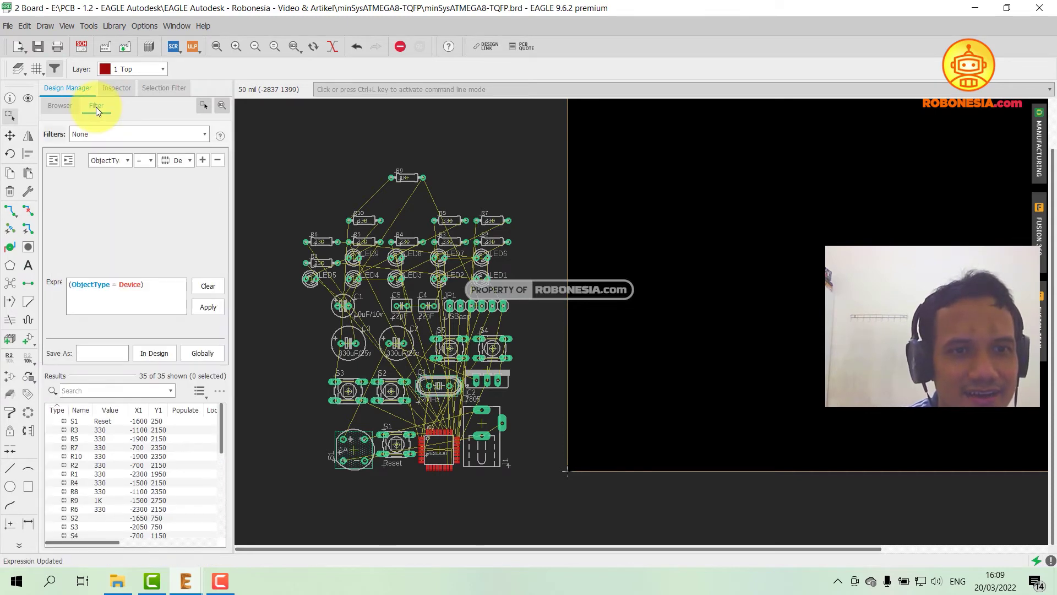
pyautogui.click(114, 88)
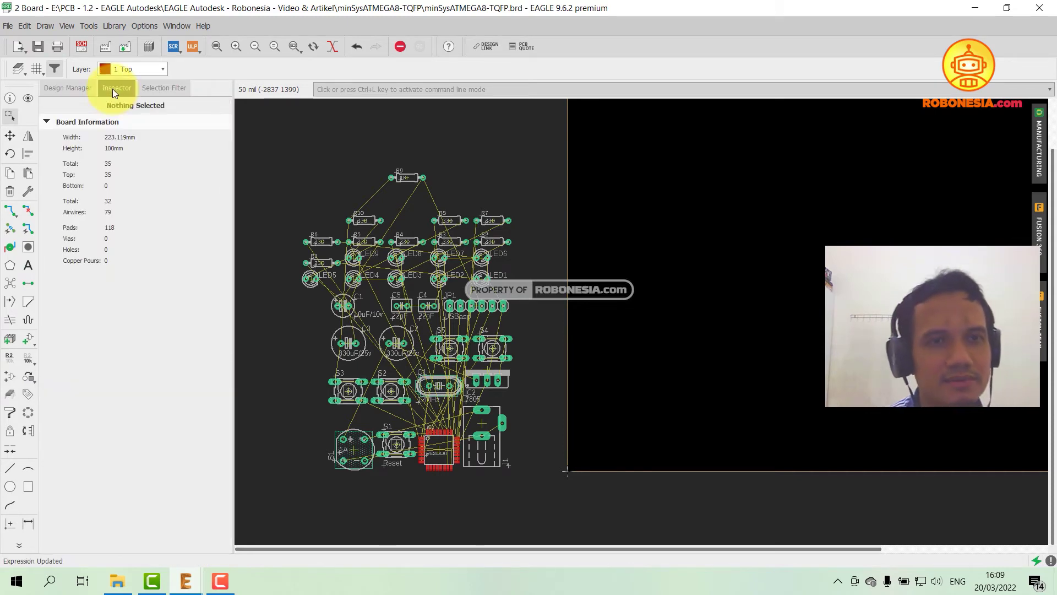
pyautogui.click(161, 88)
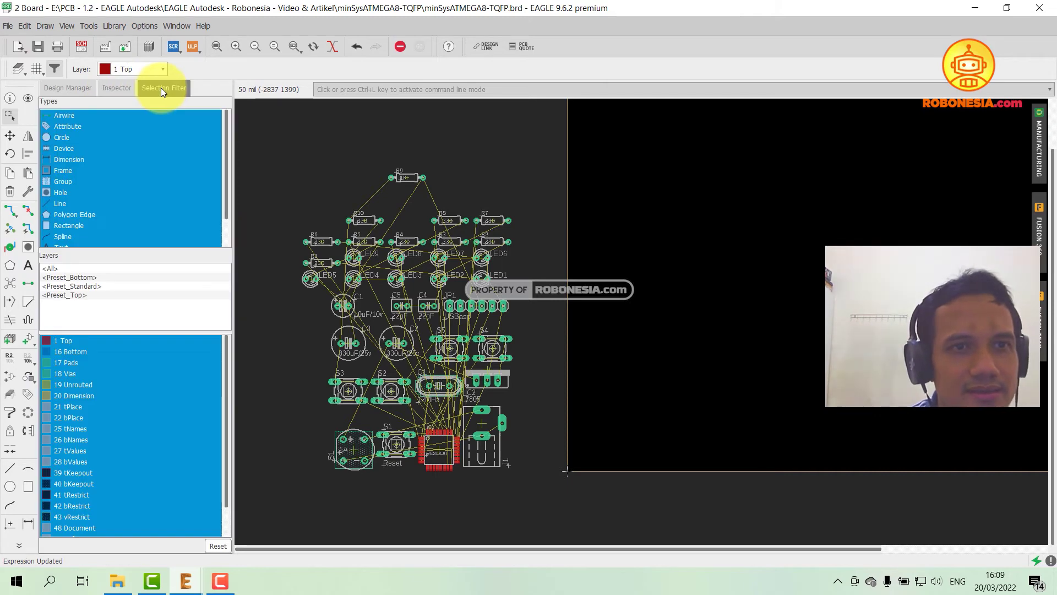
# Move resistor R9 from above the component cluster into the upper-left area of the board outline.
pyautogui.scroll(-1, 355, 283)
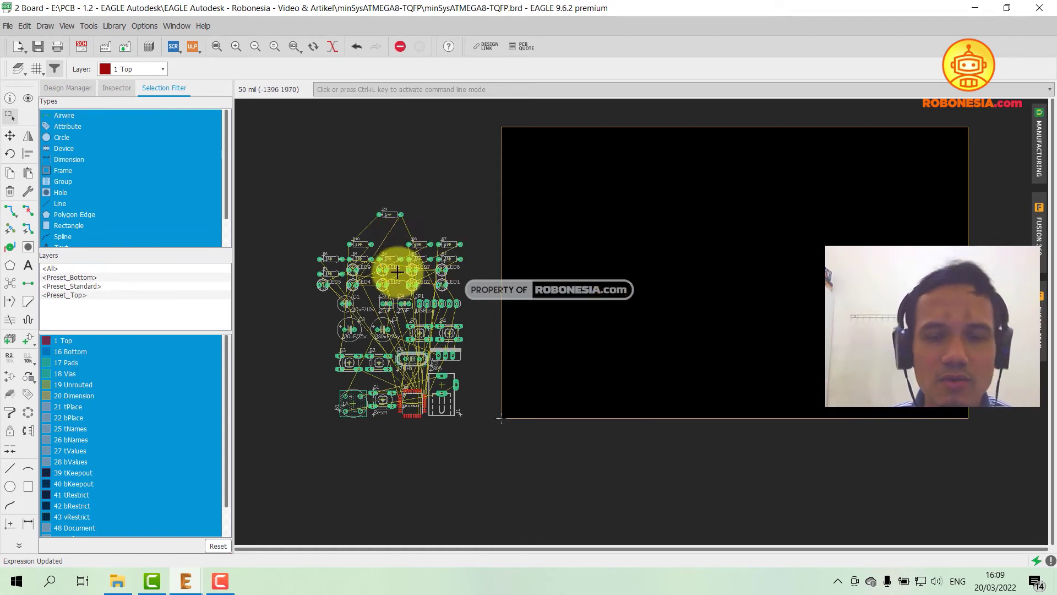
pyautogui.click(10, 136)
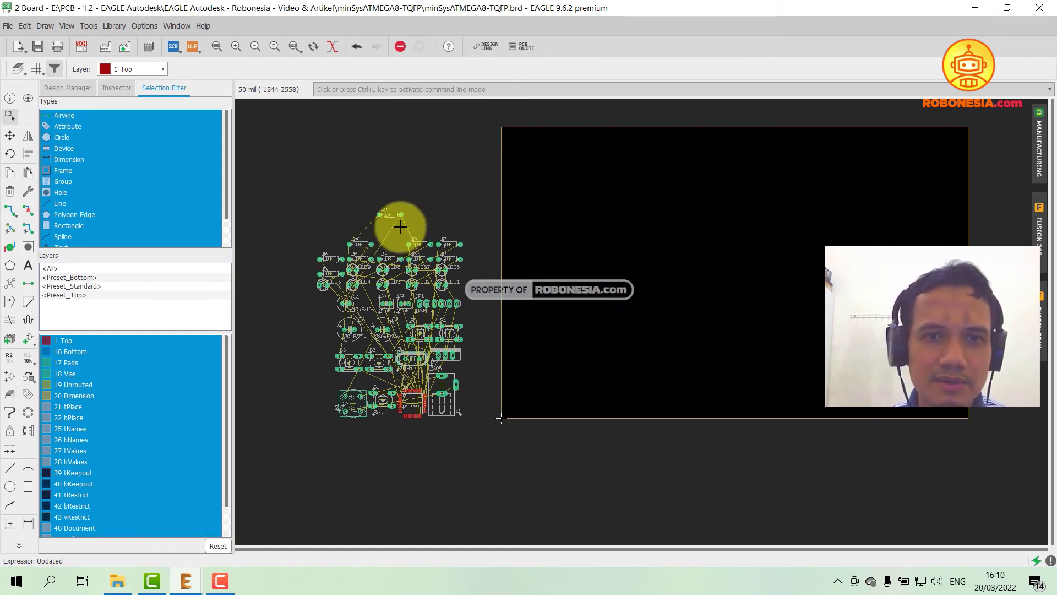
pyautogui.click(10, 138)
pyautogui.scroll(8, 392, 211)
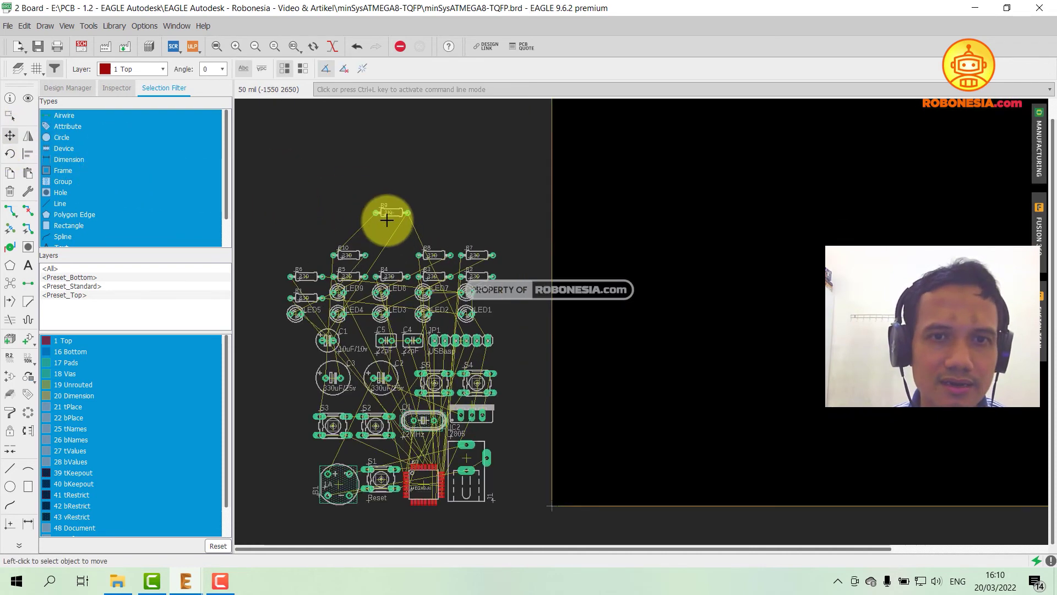
pyautogui.click(396, 204)
pyautogui.scroll(-3, 397, 203)
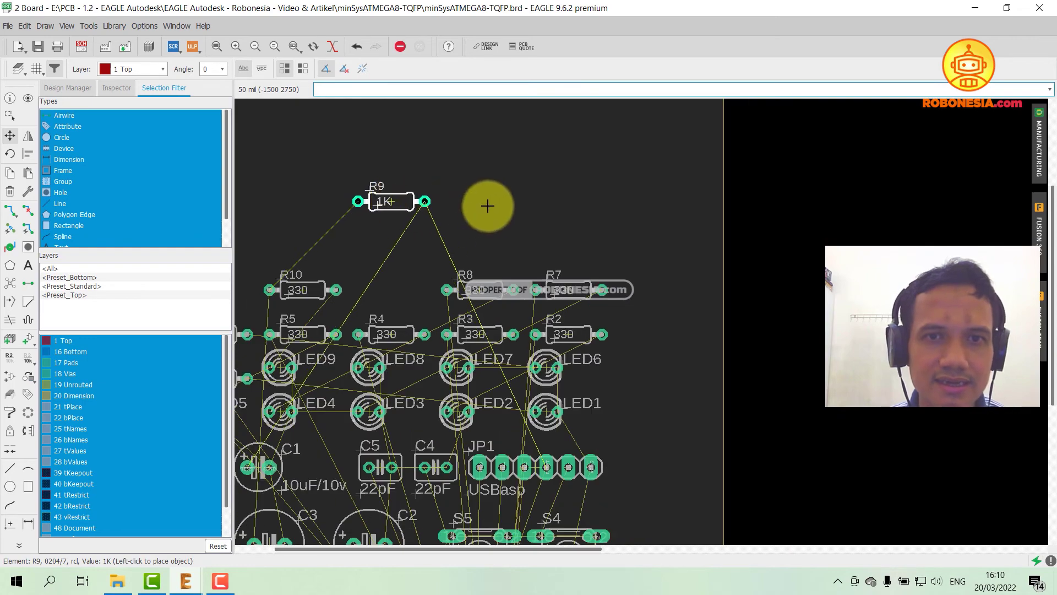
pyautogui.scroll(-3, 545, 210)
pyautogui.click(674, 208)
pyautogui.scroll(-3, 330, 206)
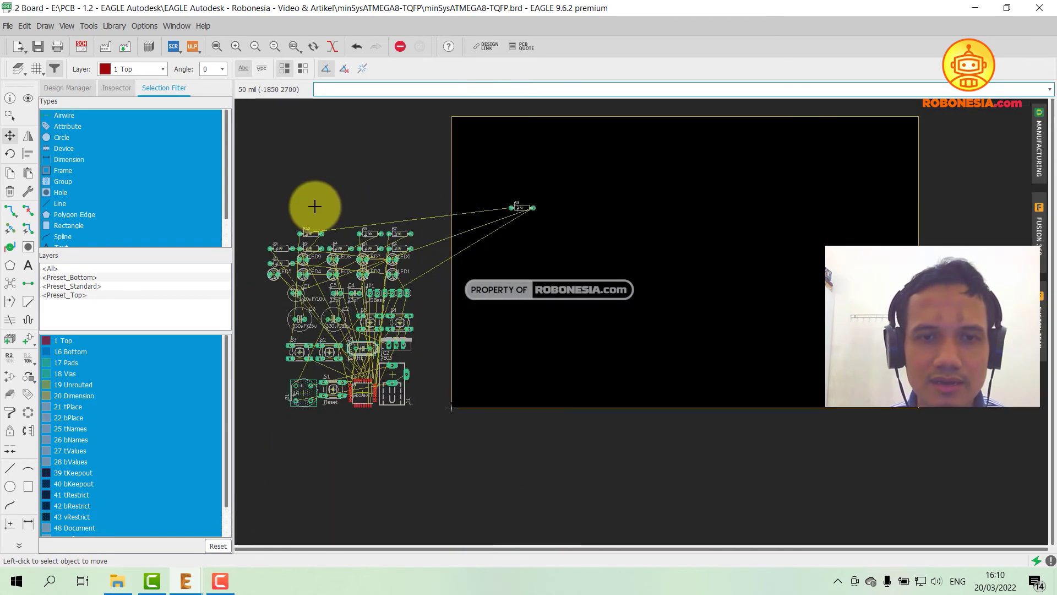
# Move microcontroller IC1 from the component cluster onto the board, below and slightly right of resistor R9.
pyautogui.scroll(3, 366, 389)
pyautogui.click(366, 389)
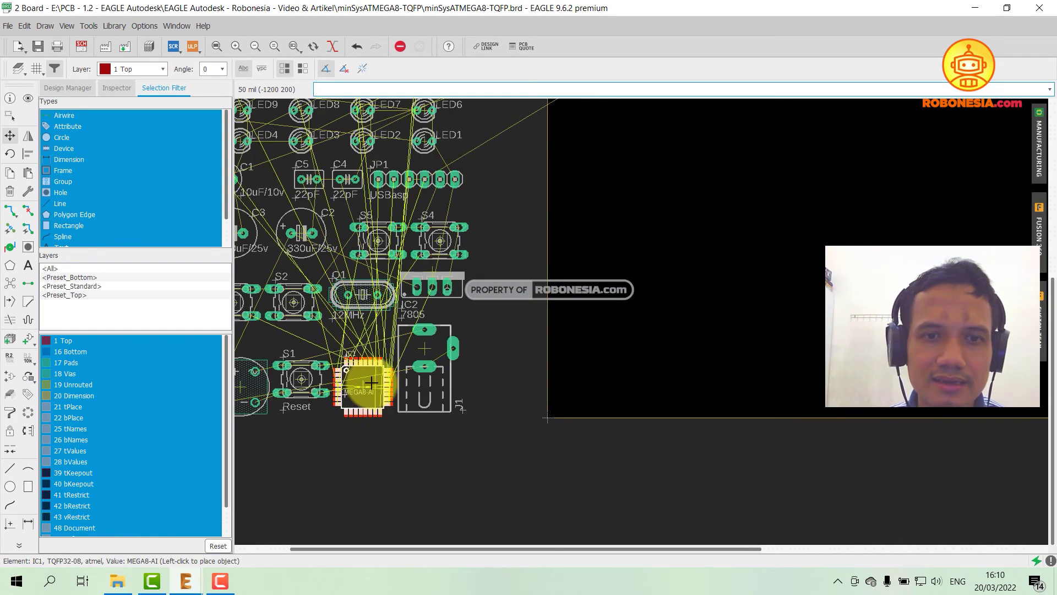
pyautogui.scroll(-3, 374, 380)
pyautogui.scroll(2, 562, 259)
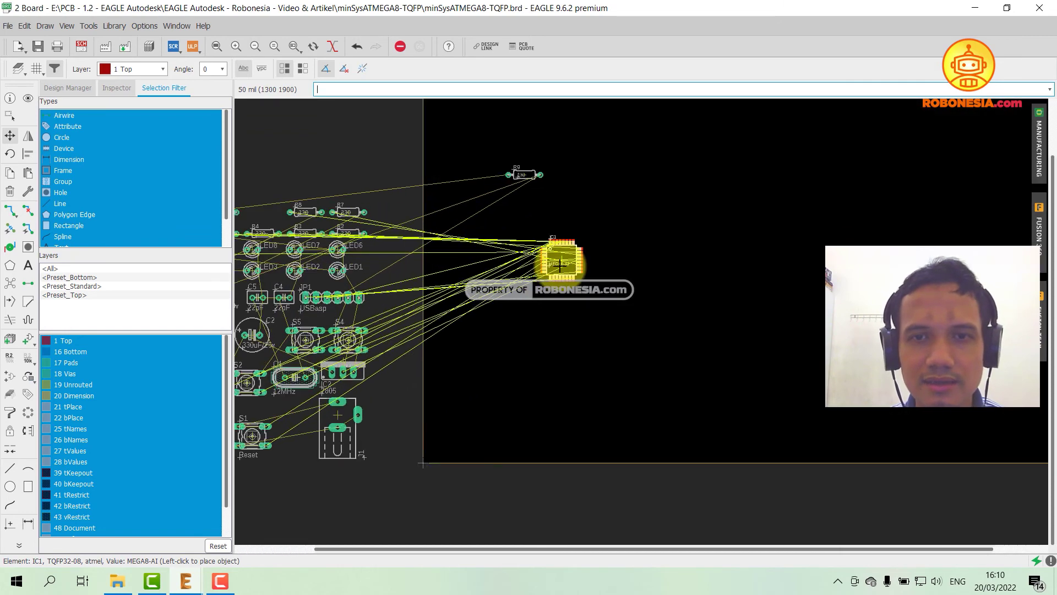
pyautogui.click(534, 272)
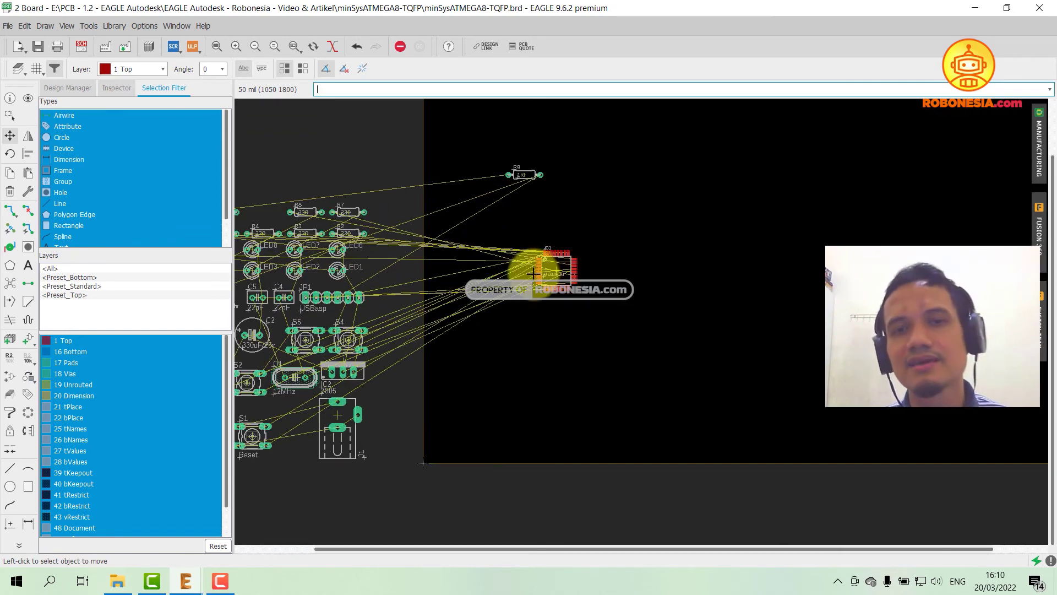
# Move power jack J1 into the board's lower-left area and place bridge rectifier B1 to the right of it.
pyautogui.scroll(-2, 533, 273)
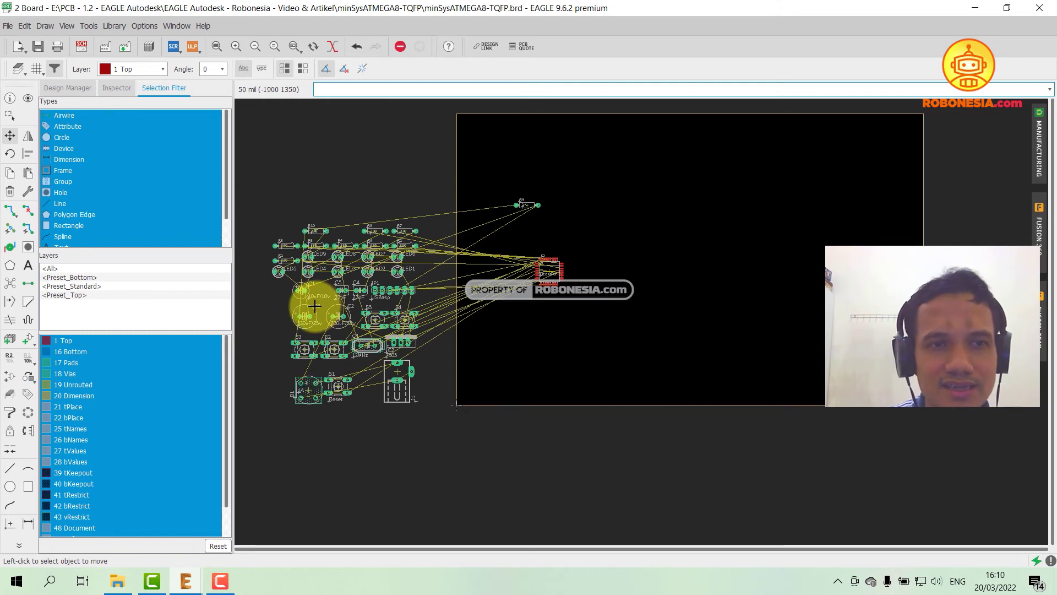
pyautogui.scroll(1, 375, 351)
pyautogui.click(408, 375)
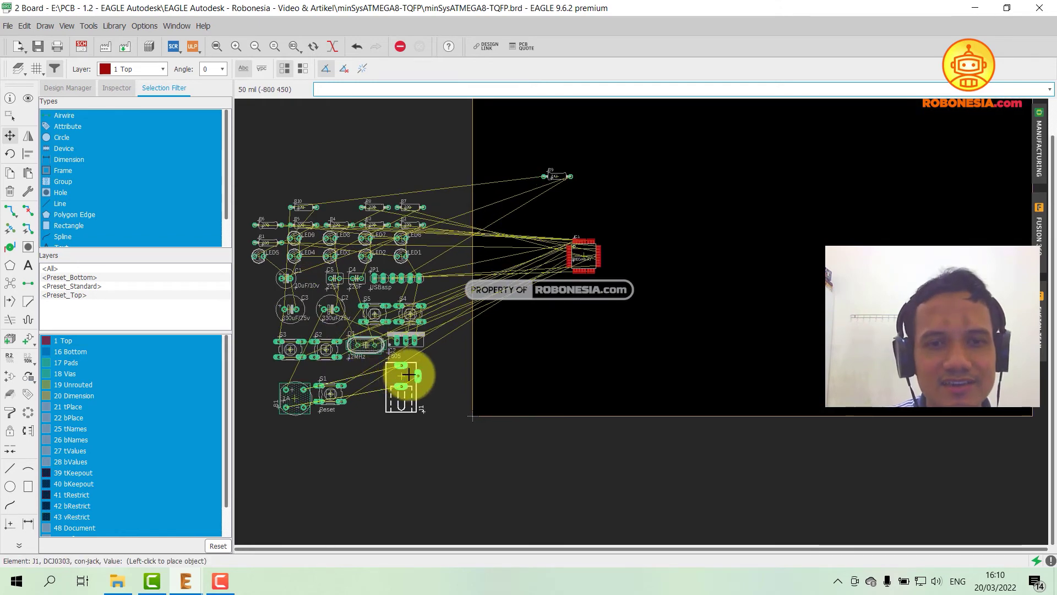
pyautogui.click(528, 357)
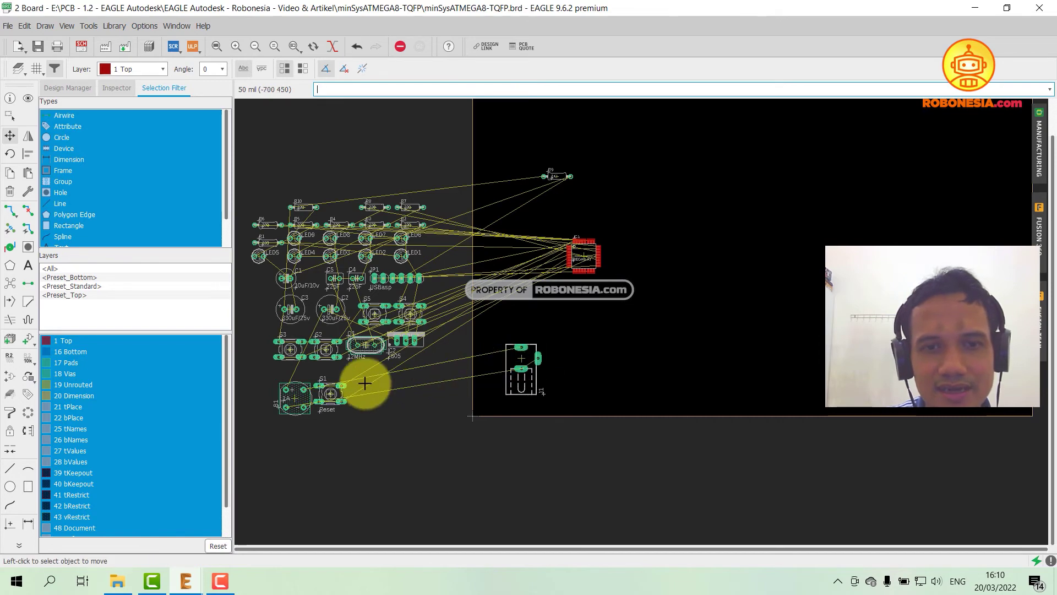
pyautogui.click(302, 397)
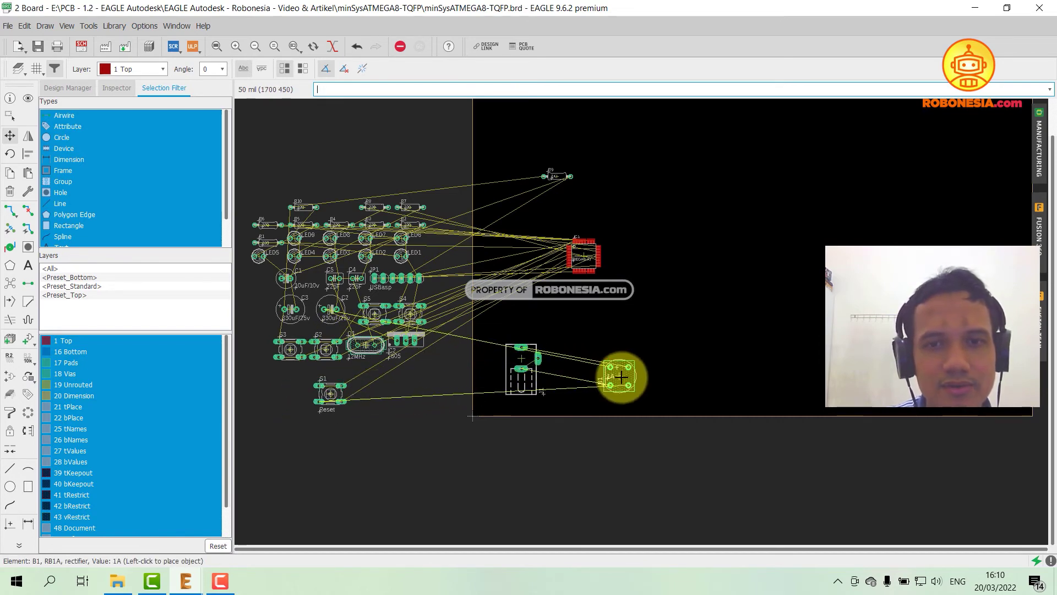
pyautogui.click(621, 377)
# Move power jack J1 to the area above and right of rectifier B1, at about (2150, 1450) mil.
pyautogui.scroll(1, 529, 369)
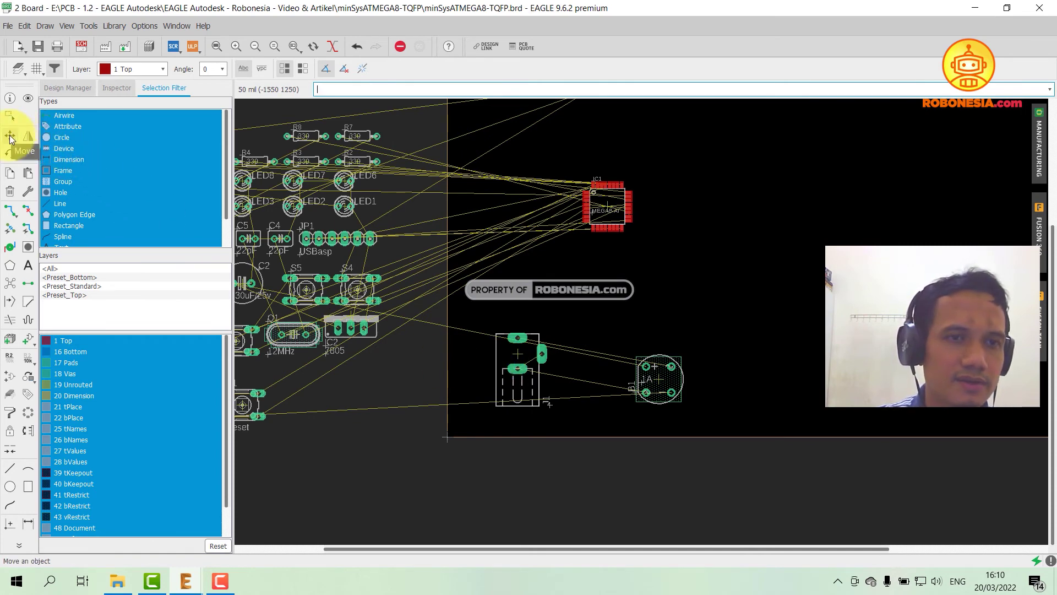
pyautogui.click(538, 357)
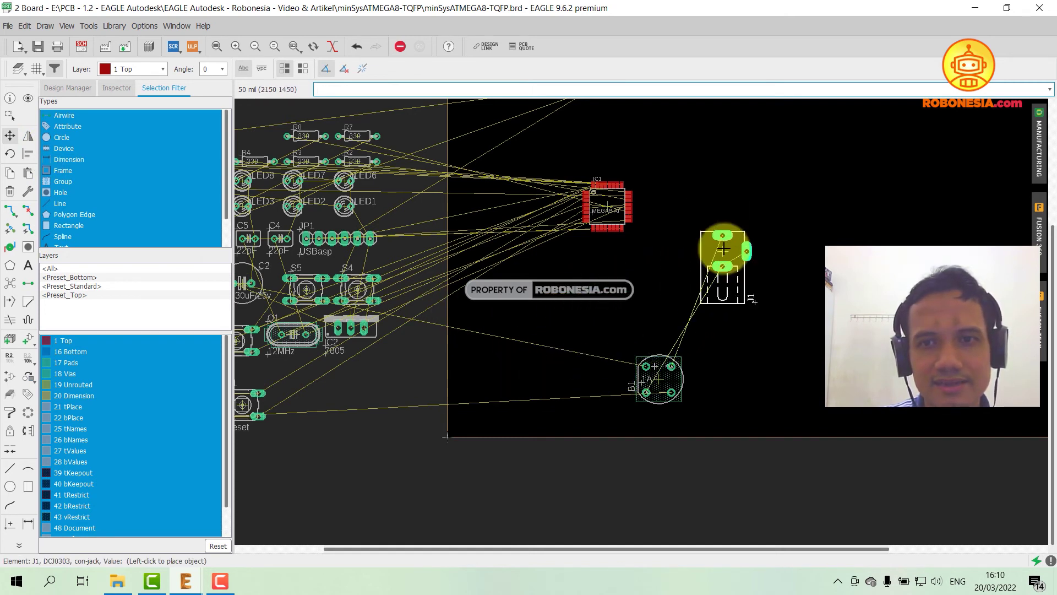
pyautogui.click(723, 249)
pyautogui.scroll(-1, 535, 296)
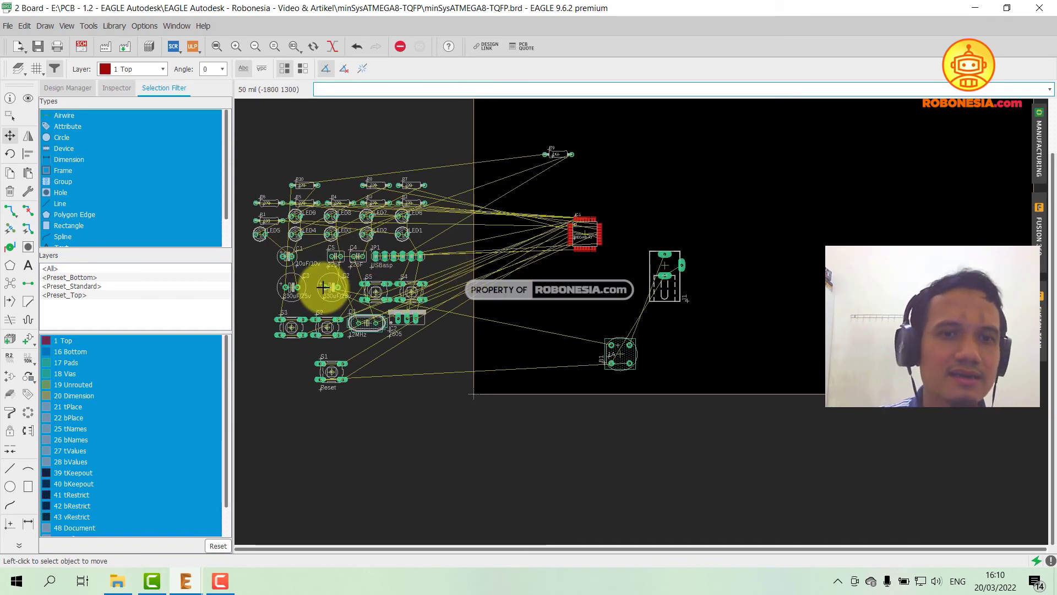
pyautogui.scroll(1, 322, 287)
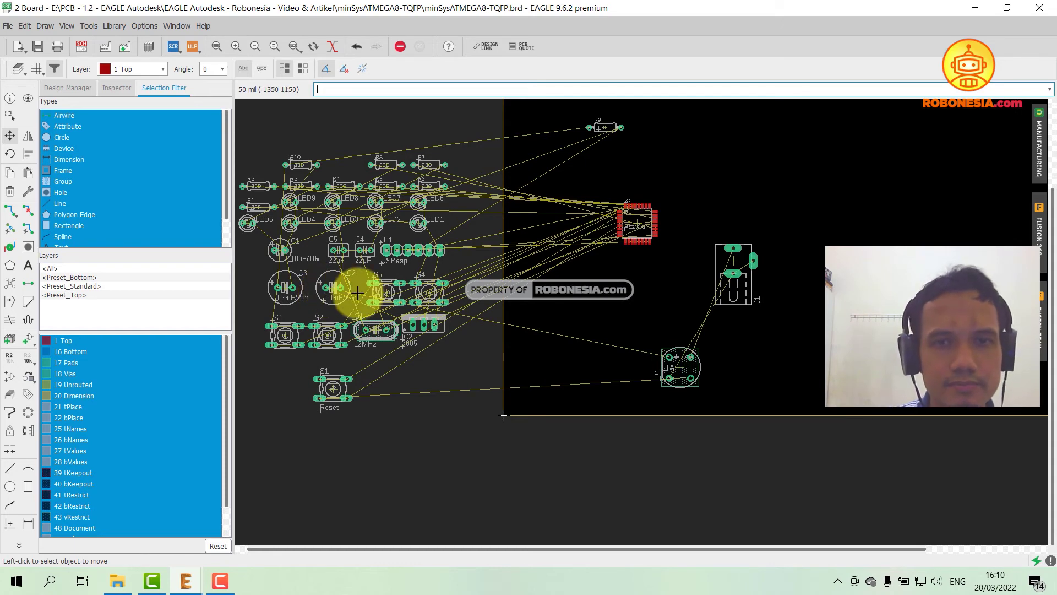
pyautogui.scroll(-1, 385, 322)
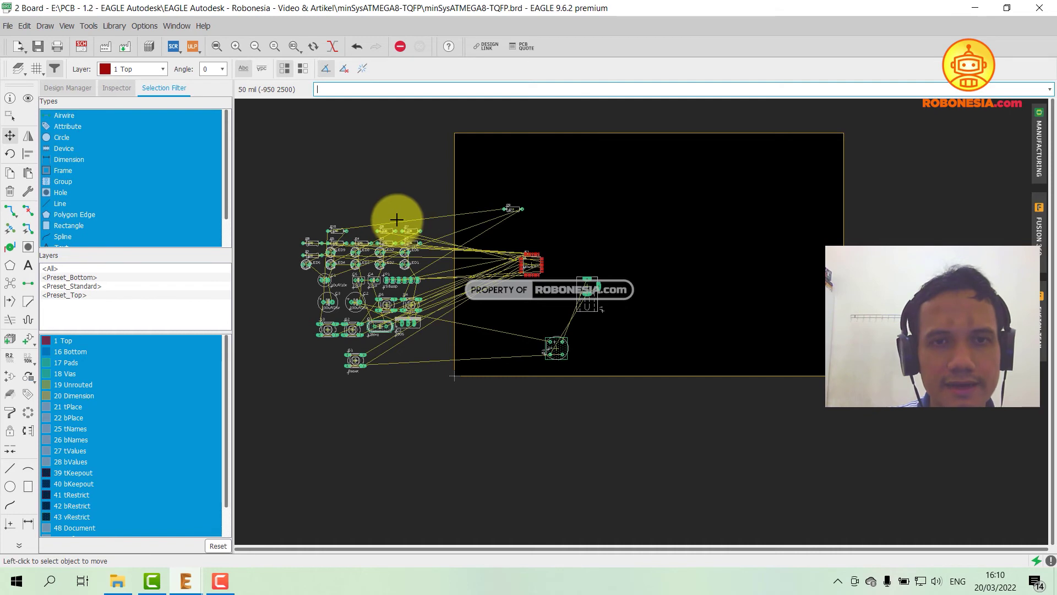
pyautogui.scroll(-1, 398, 222)
pyautogui.scroll(2, 527, 147)
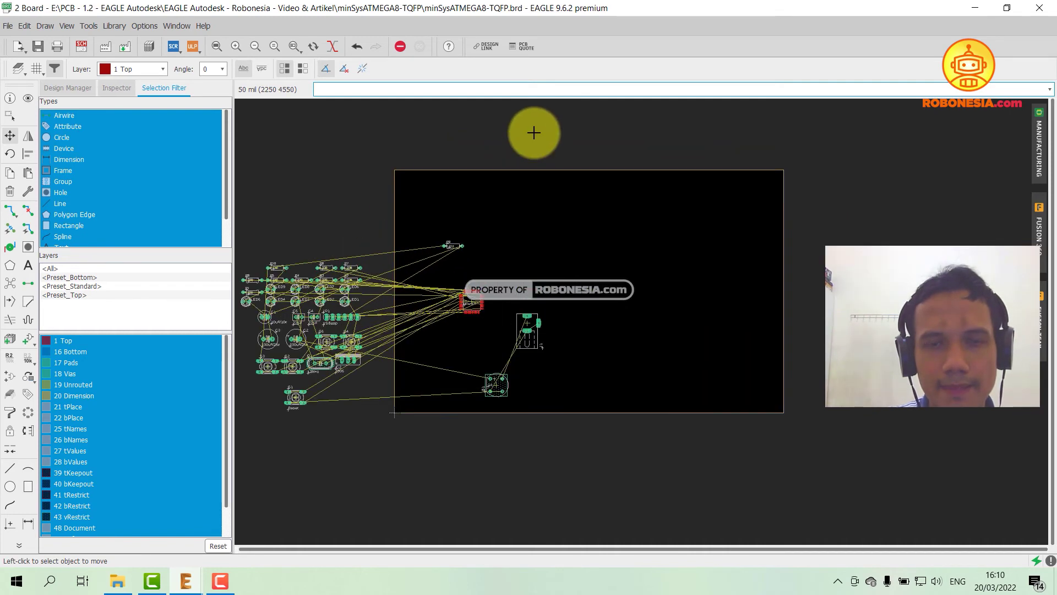
pyautogui.scroll(-2, 573, 142)
pyautogui.scroll(1, 430, 129)
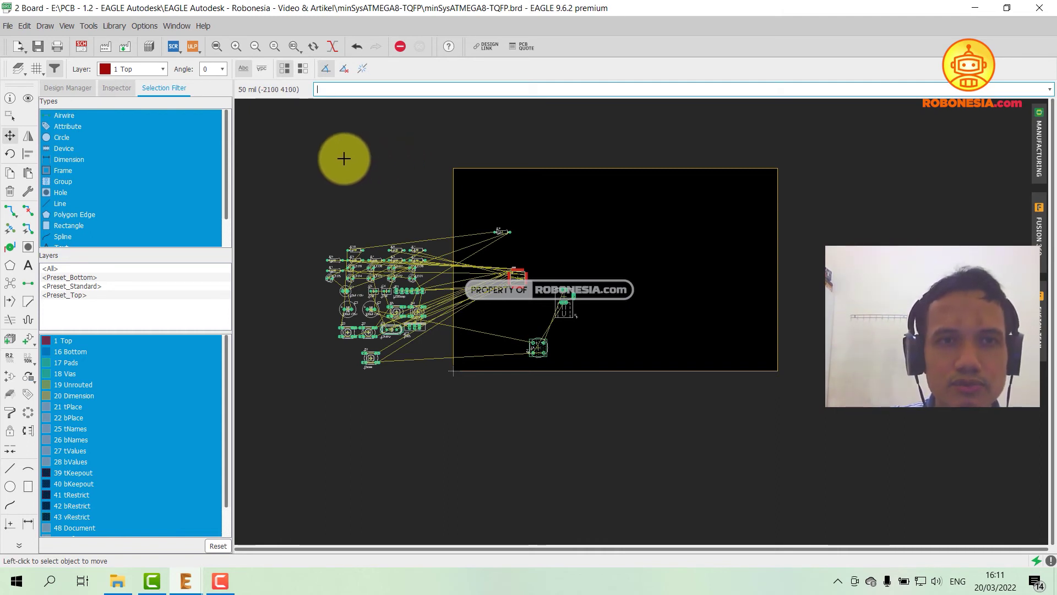
# Set the board layout's background colour to White in the user interface settings.
pyautogui.click(137, 27)
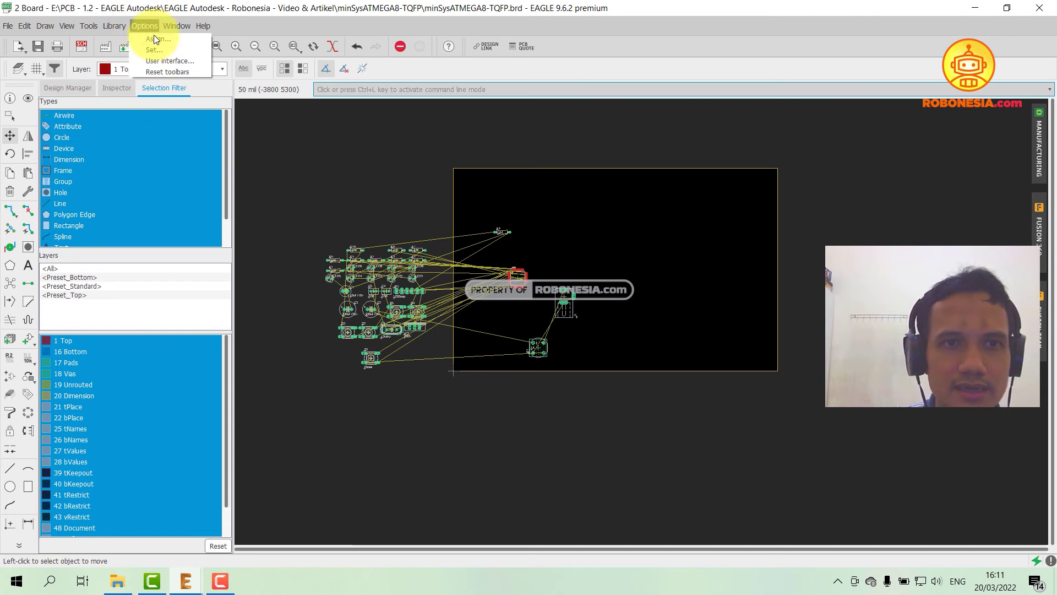
pyautogui.click(180, 64)
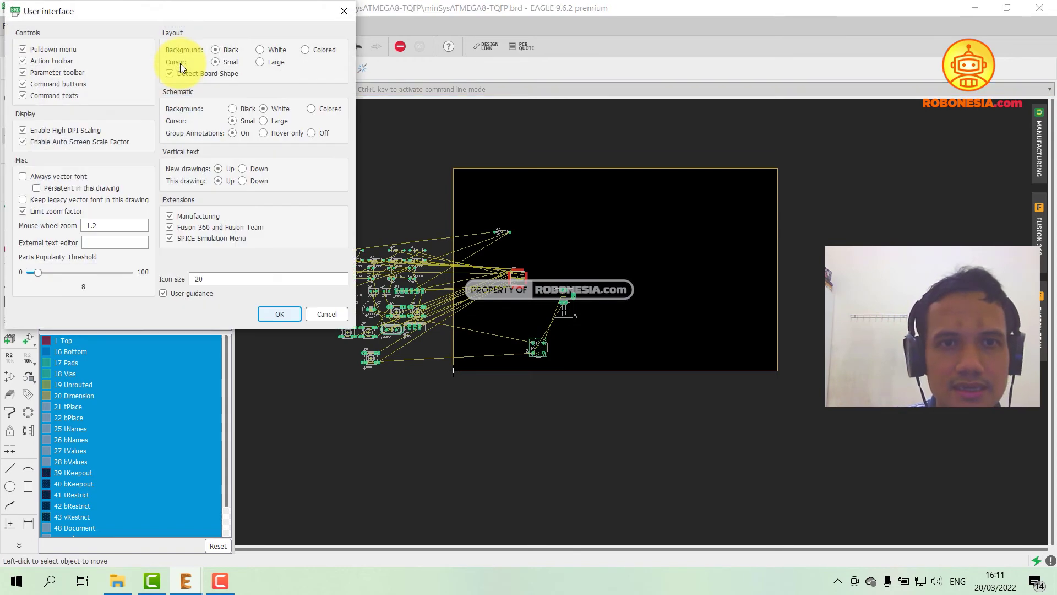
pyautogui.moveTo(257, 9); pyautogui.dragTo(557, 125)
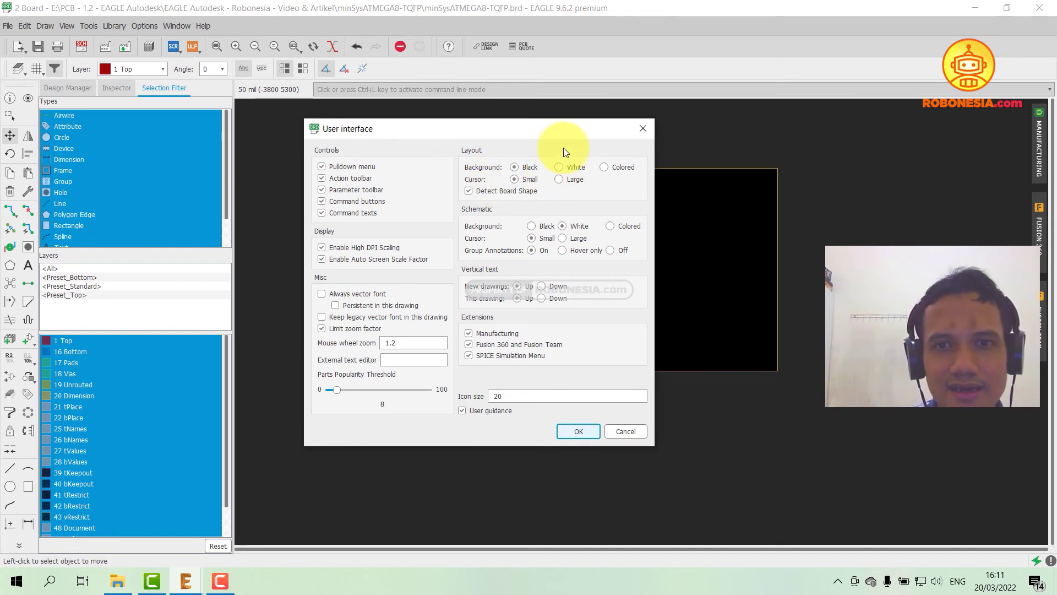
pyautogui.moveTo(559, 127); pyautogui.dragTo(543, 138)
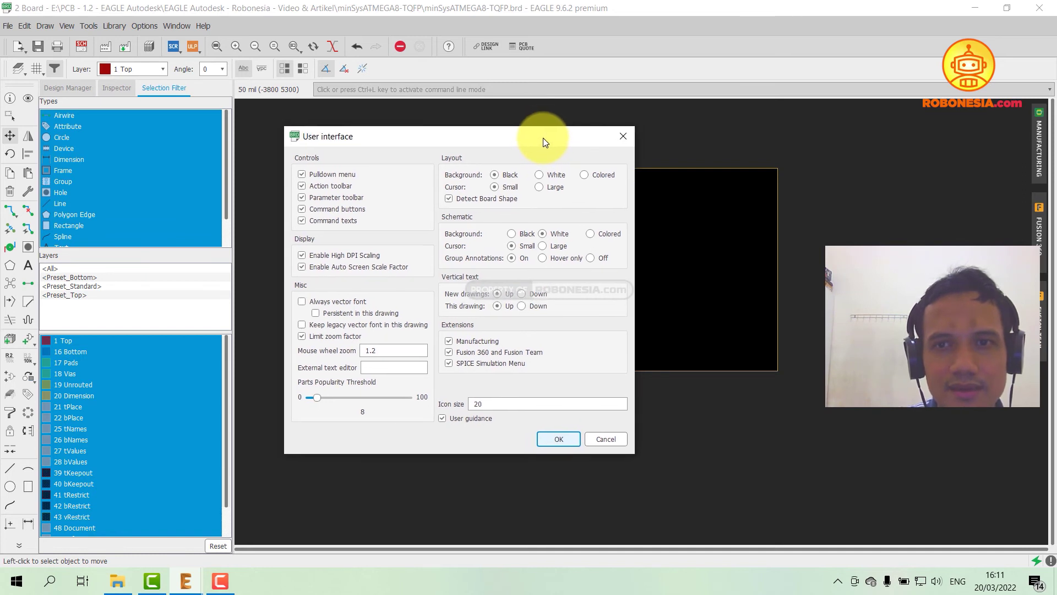
pyautogui.click(539, 175)
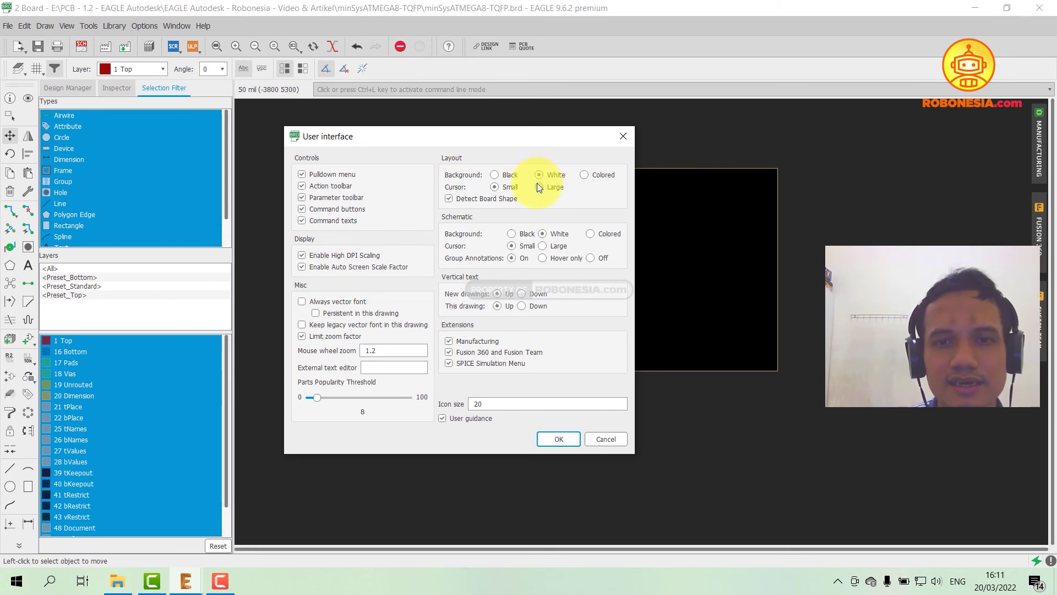
pyautogui.click(563, 438)
# Examine the board on its white background, view the schematic for comparison, and return to the board.
pyautogui.scroll(5, 514, 273)
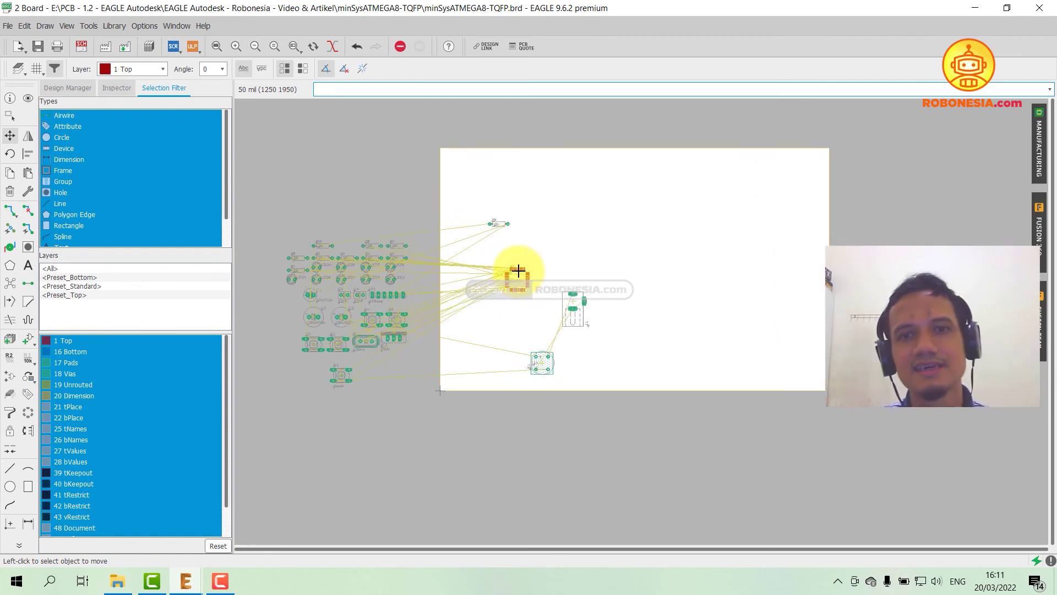
pyautogui.scroll(-3, 512, 268)
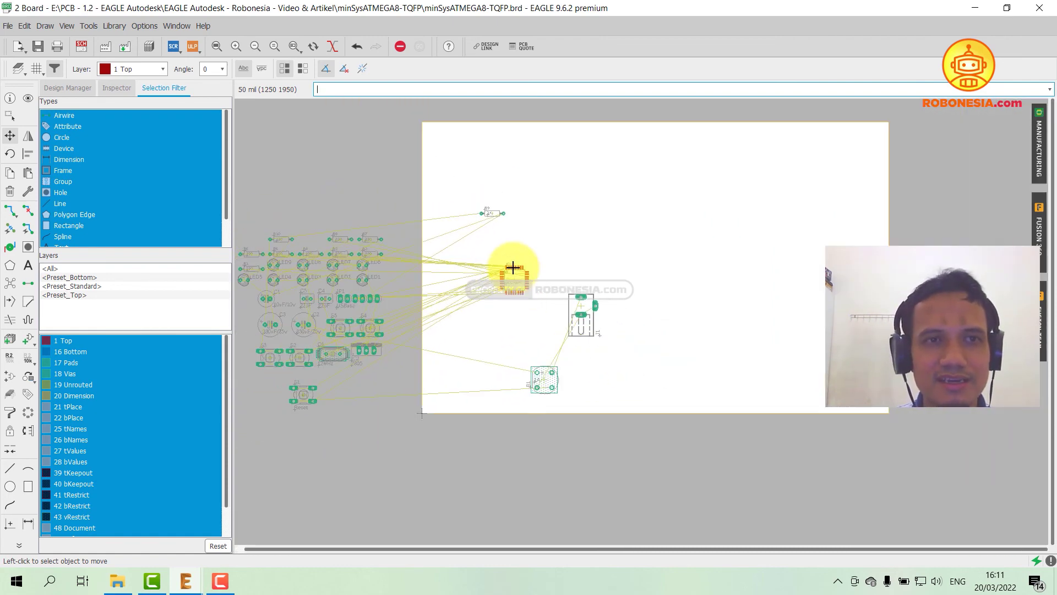
pyautogui.click(81, 46)
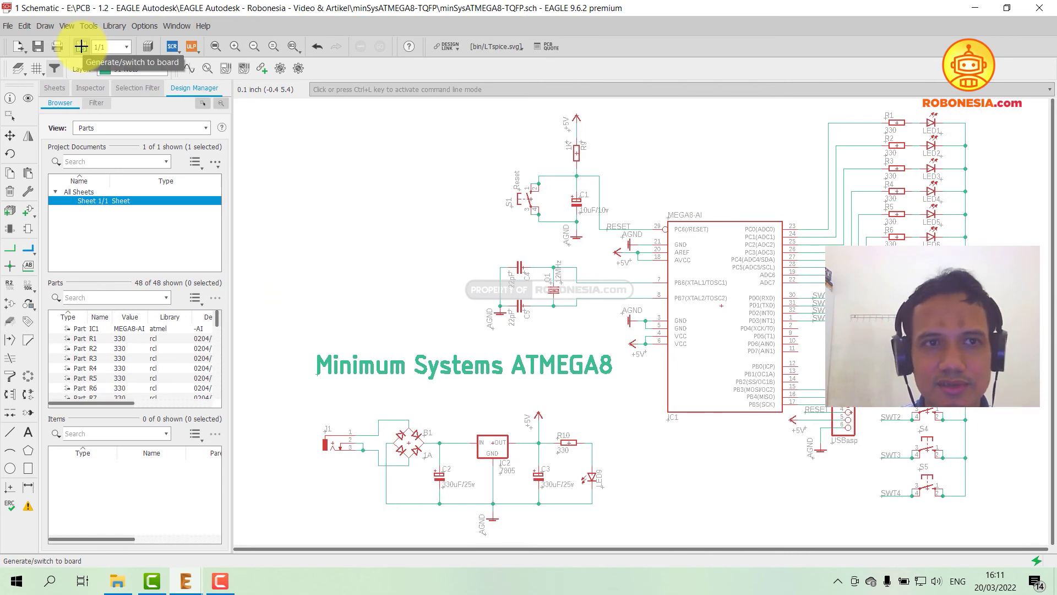
pyautogui.click(81, 46)
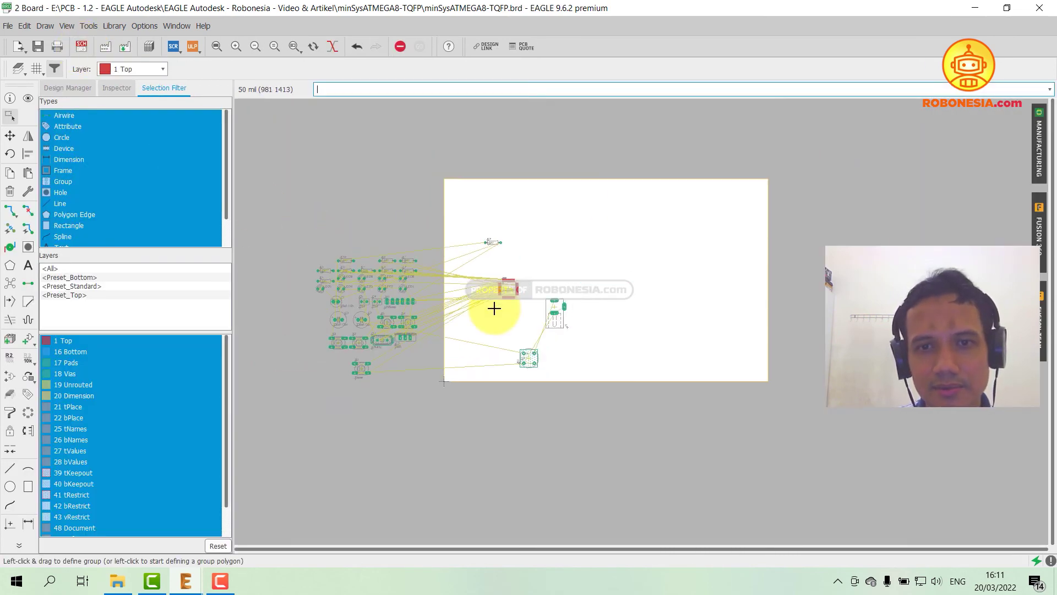
pyautogui.scroll(1, 487, 305)
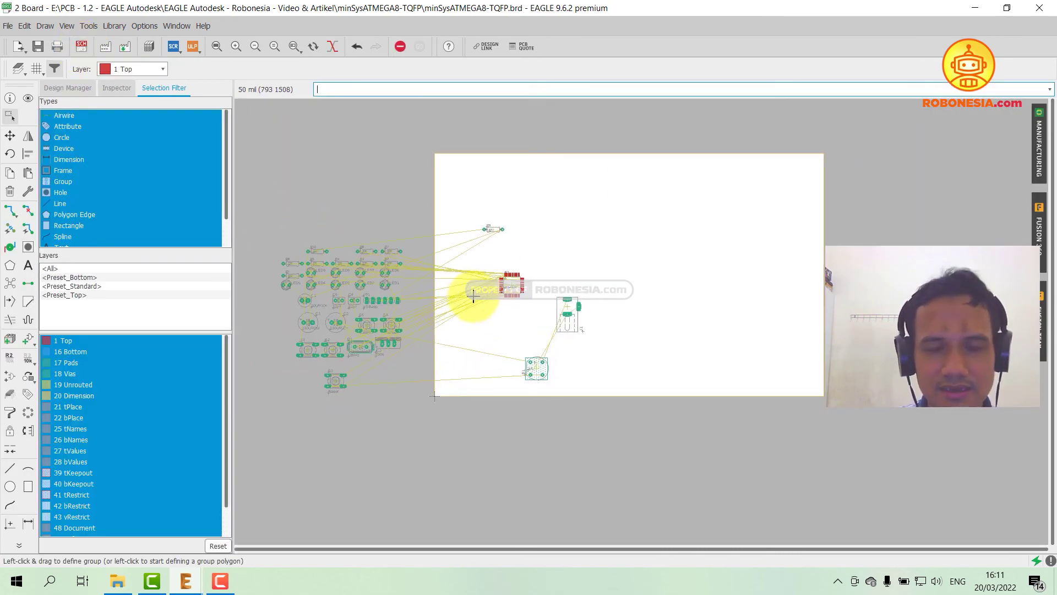
pyautogui.scroll(1, 472, 295)
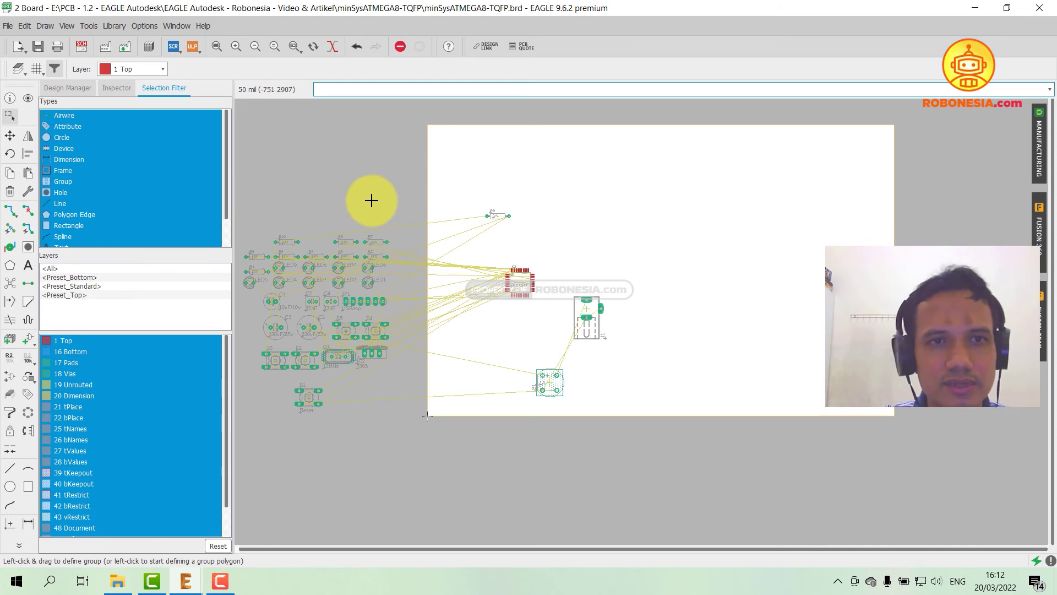
# Restore the board layout's background to Black in the user interface settings and compare it with the schematic view.
pyautogui.click(144, 26)
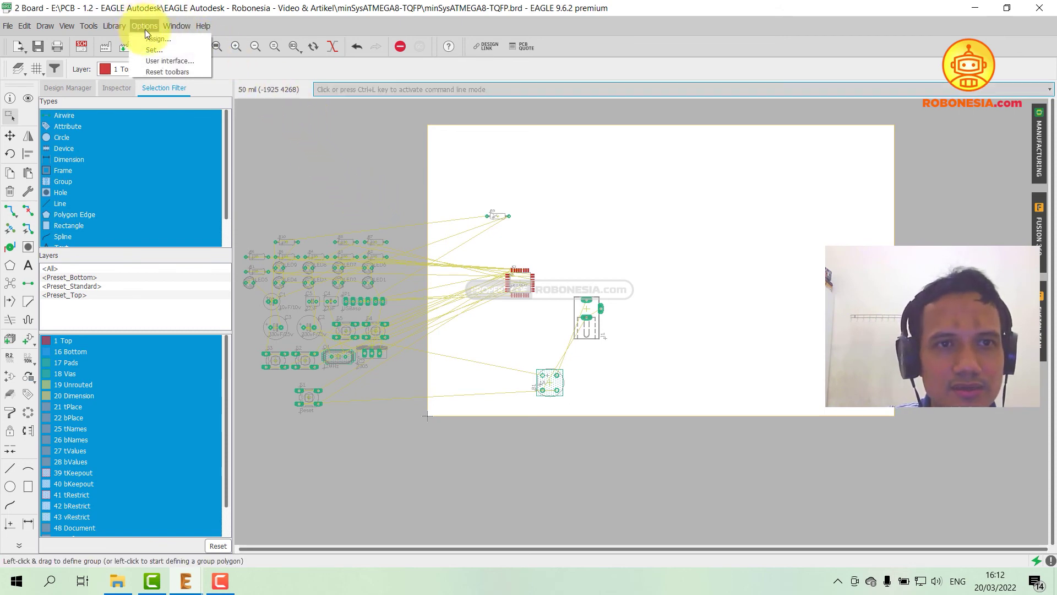
pyautogui.click(152, 60)
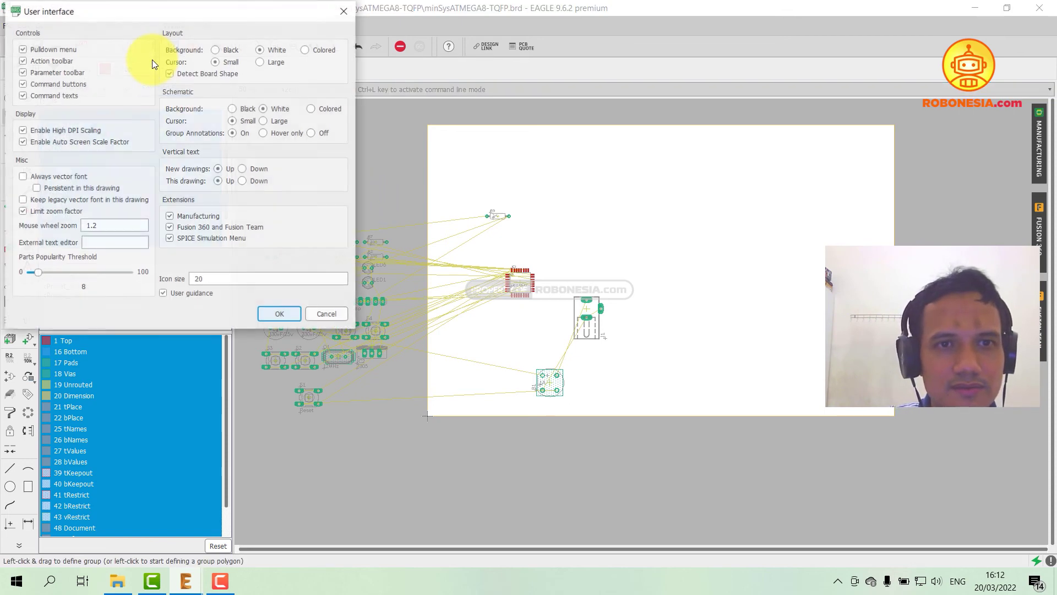
pyautogui.click(214, 50)
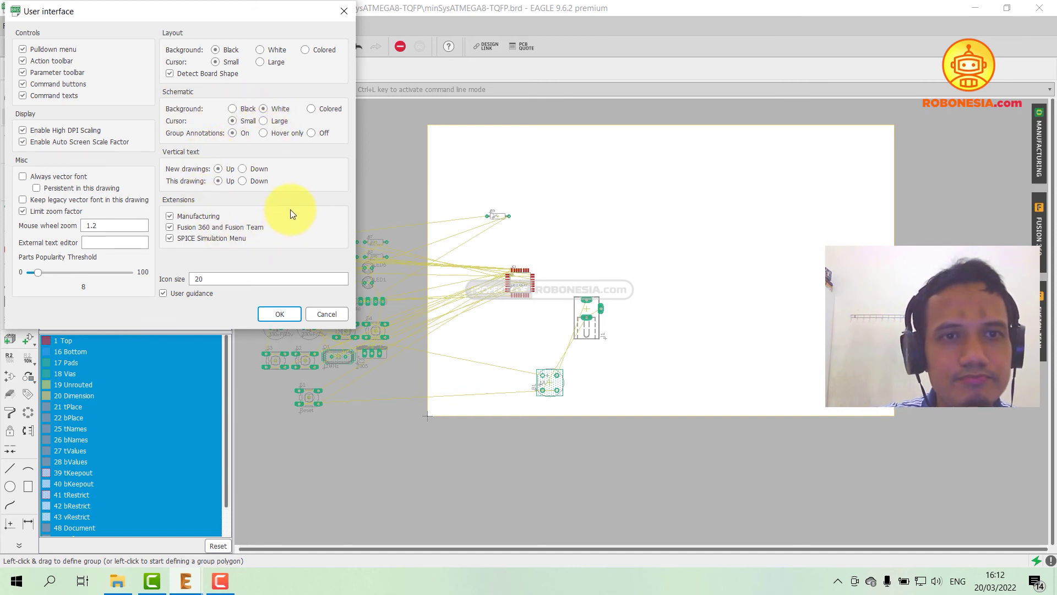
pyautogui.click(286, 313)
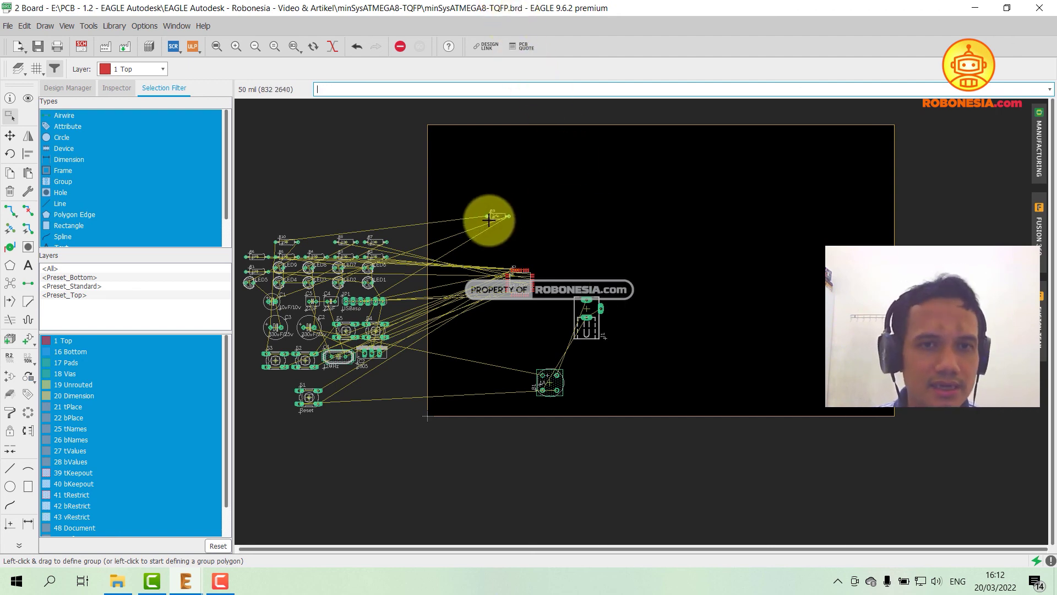
pyautogui.click(82, 48)
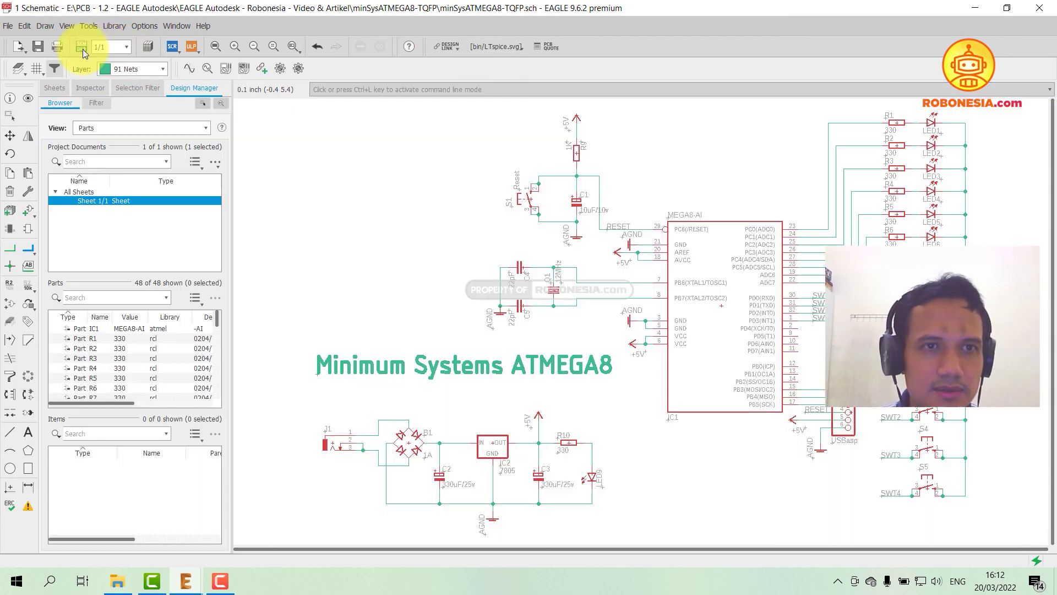
pyautogui.click(83, 48)
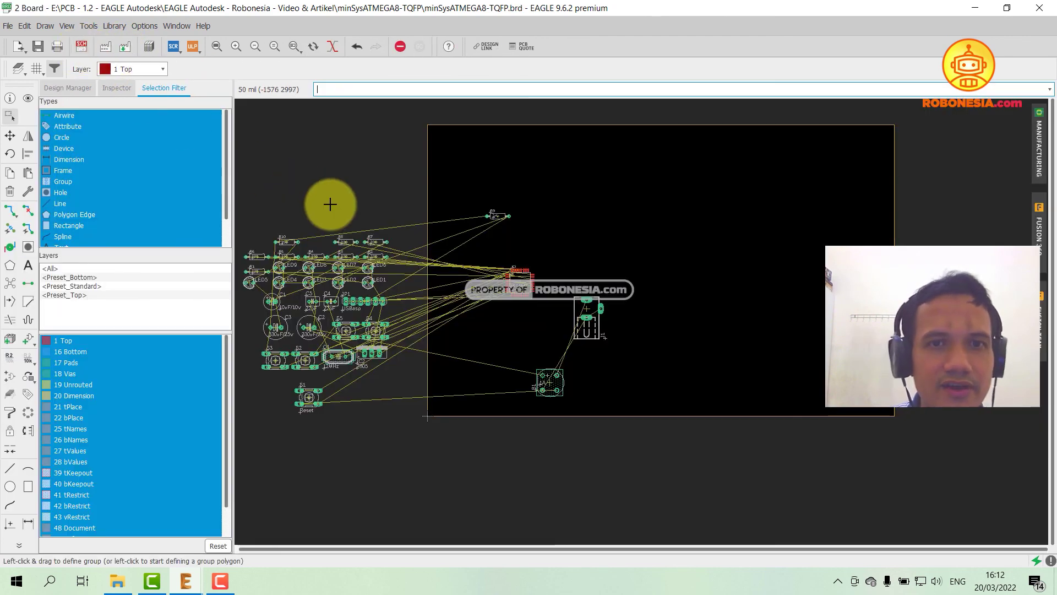